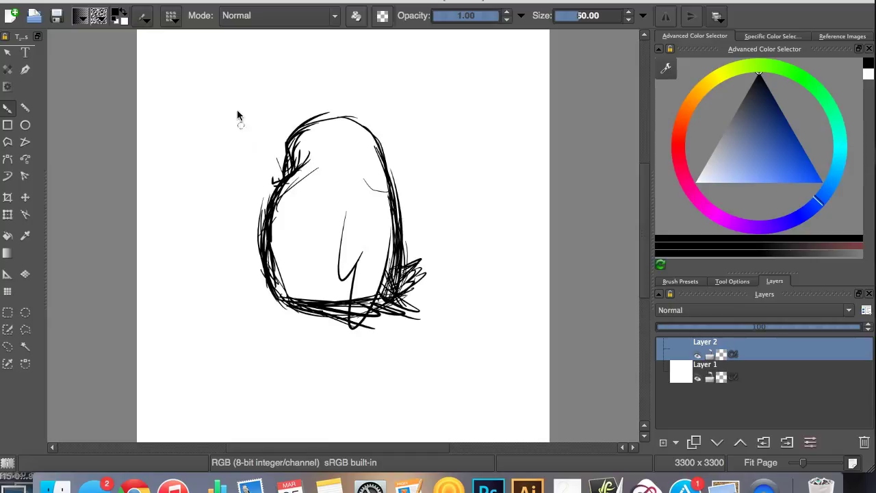
mouse_move(228, 98)
mouse_down()
mouse_move(265, 181)
mouse_move(310, 173)
mouse_up()
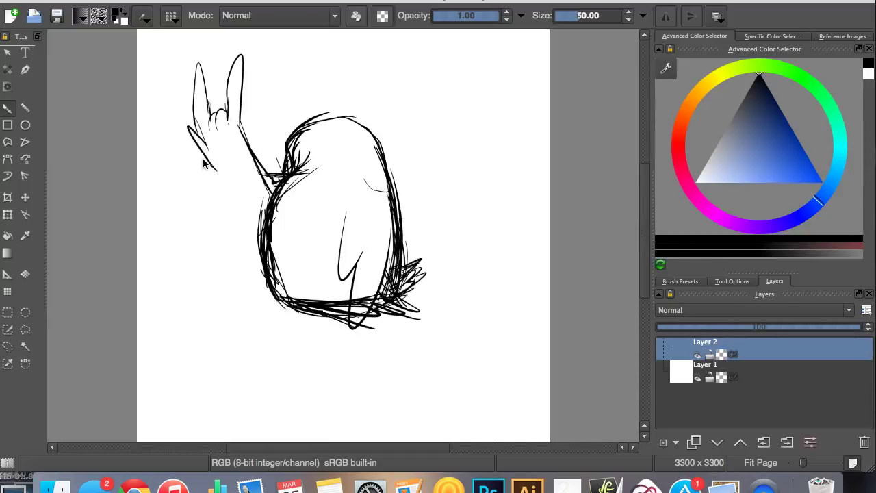
key(ctrl+z)
key(ctrl+z)
key(ctrl+z)
key(ctrl+z)
key(ctrl+z)
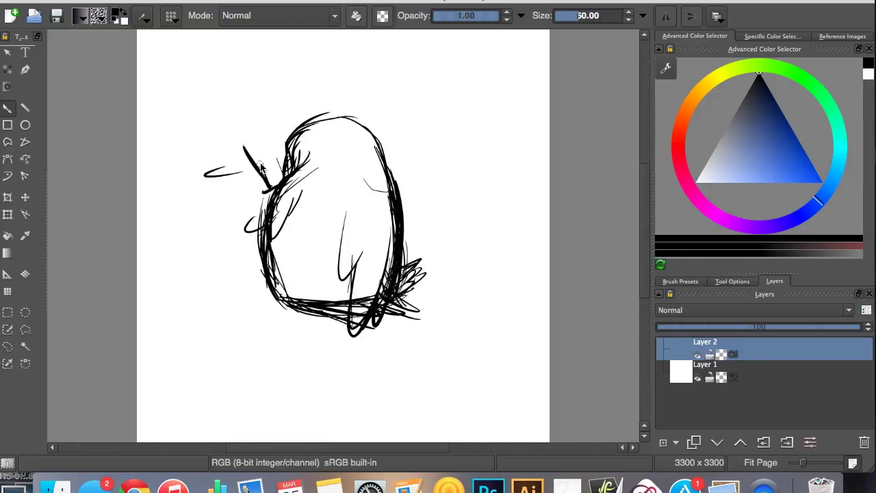
key(ctrl+z)
Erase the wing and tail scribbles and redraw the bird's back as a smoother, wider curve in place of the old line.
key(e)
mouse_move(345, 212)
mouse_down()
mouse_move(342, 274)
mouse_move(358, 336)
mouse_move(308, 219)
mouse_move(362, 260)
mouse_move(294, 301)
mouse_move(394, 304)
mouse_move(361, 127)
mouse_up()
key(e)
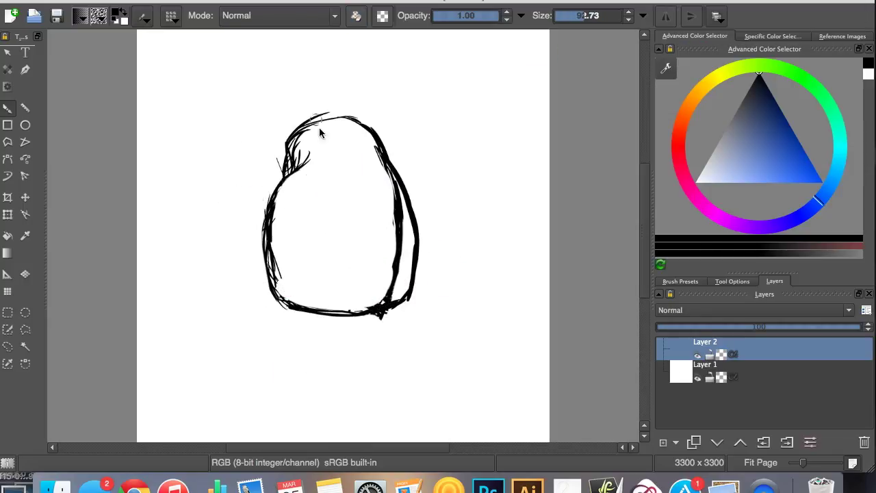
key(e)
drag(392, 297, 402, 226)
drag(327, 303, 284, 163)
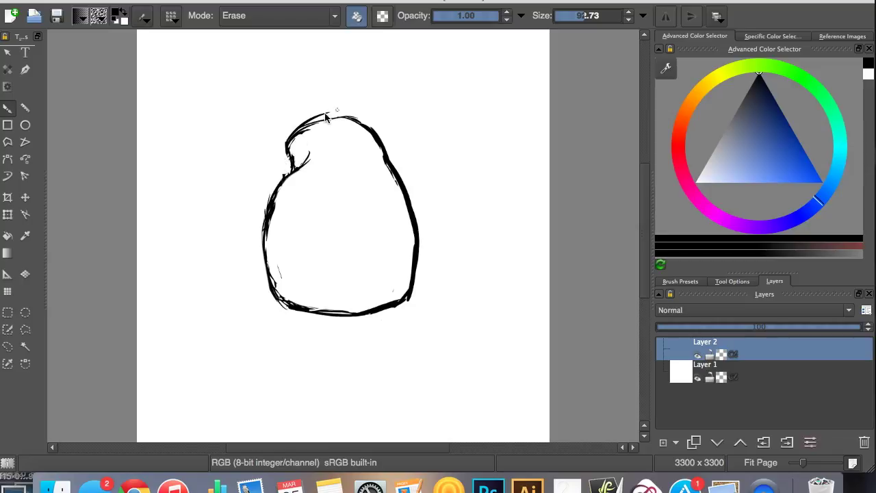
Clean up the rough lines around the head and redraw the small beak at the front of the face.
drag(326, 118, 294, 128)
key(e)
key(e)
drag(286, 164, 306, 149)
key(e)
mouse_move(353, 231)
mouse_down()
mouse_move(387, 244)
mouse_move(393, 322)
mouse_up()
key(ctrl+z)
drag(359, 208, 405, 294)
key(ctrl+z)
drag(408, 212, 408, 271)
key(ctrl+z)
mouse_move(287, 219)
mouse_down()
mouse_move(315, 192)
mouse_move(258, 274)
mouse_up()
key(ctrl+z)
key(ctrl+z)
Draw jagged feather strokes inside the front edge of the body and a short curved line on the upper back.
drag(288, 181, 275, 210)
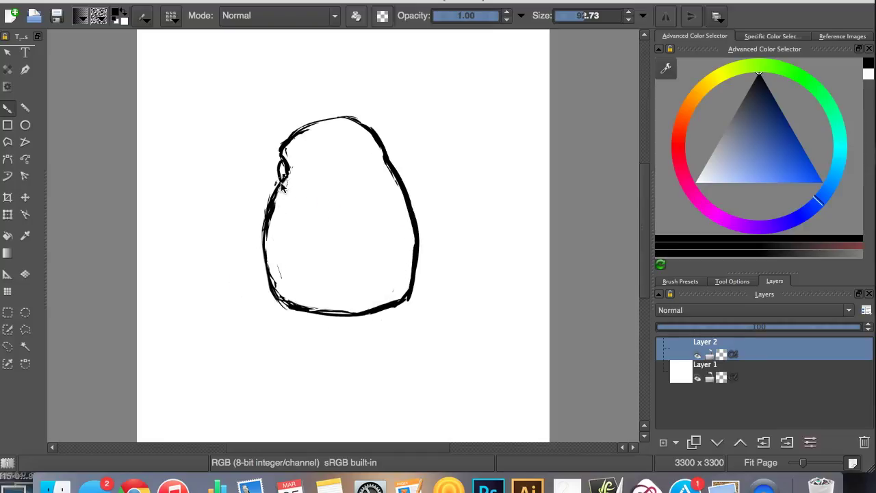
key(ctrl+z)
drag(286, 255, 312, 258)
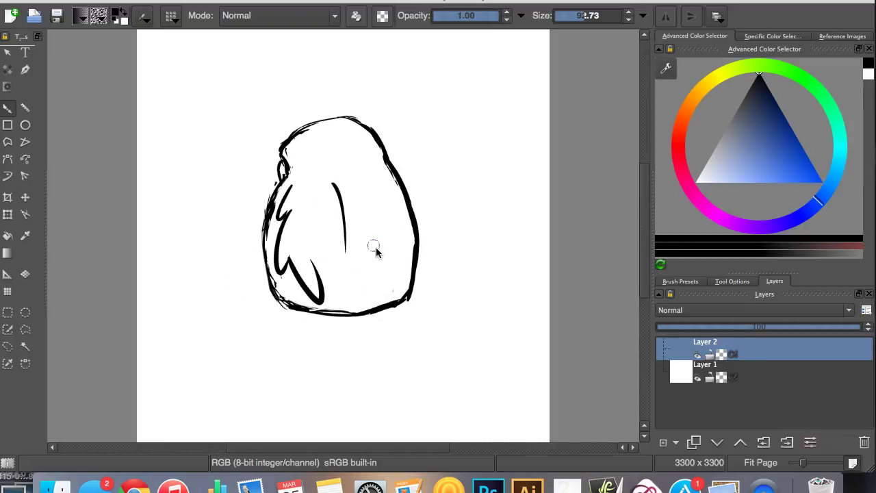
key(ctrl+z)
key(ctrl+z)
drag(349, 172, 343, 282)
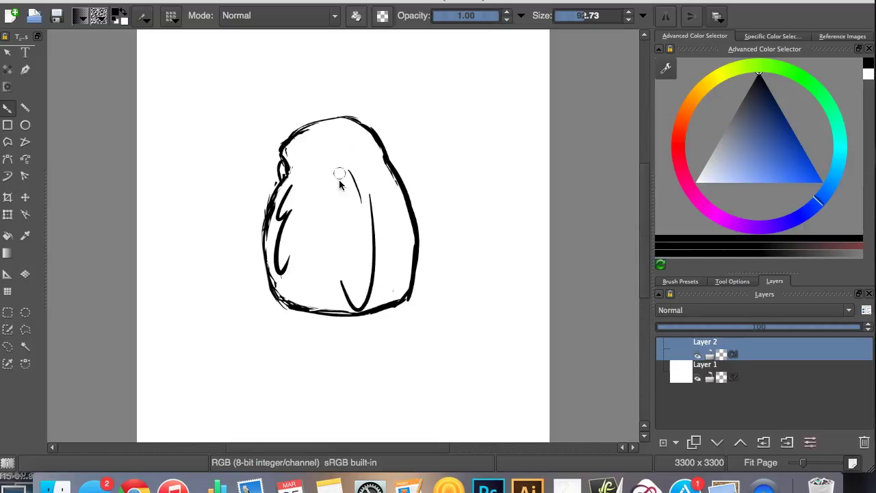
key(ctrl+z)
Set the brush stabilizer distance to 17.5.
click(733, 280)
drag(349, 190, 359, 310)
key(ctrl+z)
drag(726, 329, 716, 330)
drag(349, 172, 342, 282)
key(ctrl+z)
mouse_move(286, 262)
mouse_down()
mouse_move(301, 298)
mouse_move(344, 294)
mouse_up()
key(ctrl+z)
drag(349, 171, 362, 200)
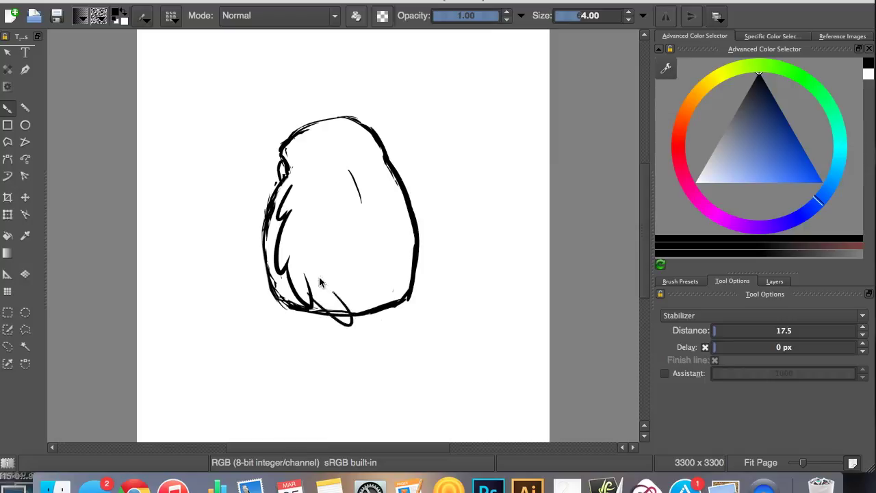
key(ctrl+z)
drag(305, 273, 307, 282)
key(ctrl+z)
key(ctrl+z)
mouse_move(342, 271)
mouse_down()
mouse_move(375, 251)
mouse_move(349, 236)
mouse_up()
key(ctrl+z)
key(ctrl+z)
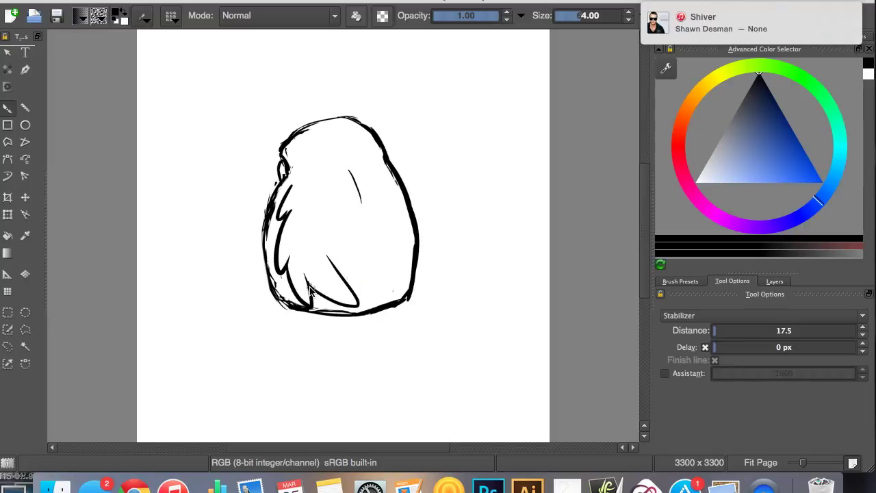
drag(326, 278, 337, 291)
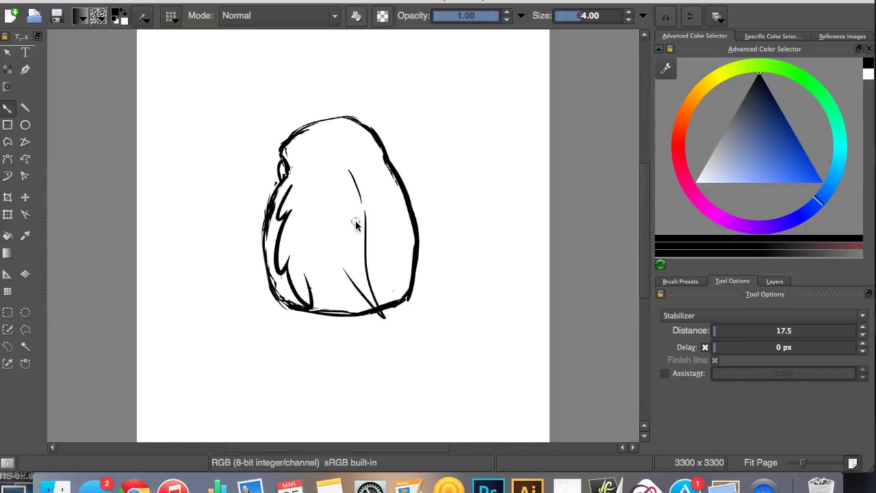
key(ctrl+z)
drag(334, 304, 345, 366)
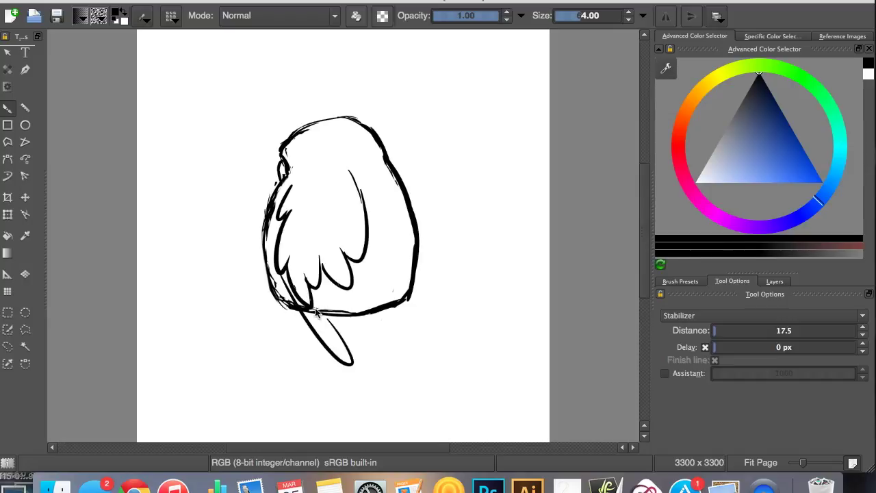
key(ctrl+z)
key(ctrl+z)
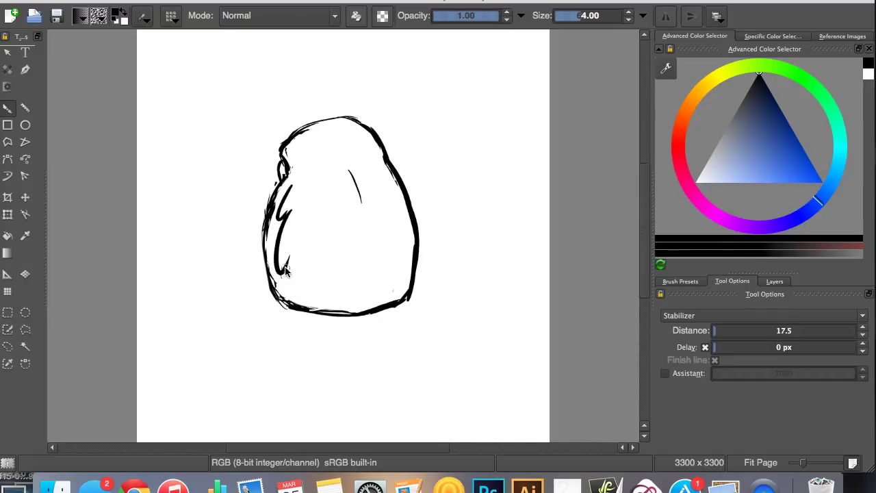
Draw pointed feather strokes along the base of the body and a small boxy eye above the beak.
drag(349, 287, 356, 311)
drag(334, 263, 373, 277)
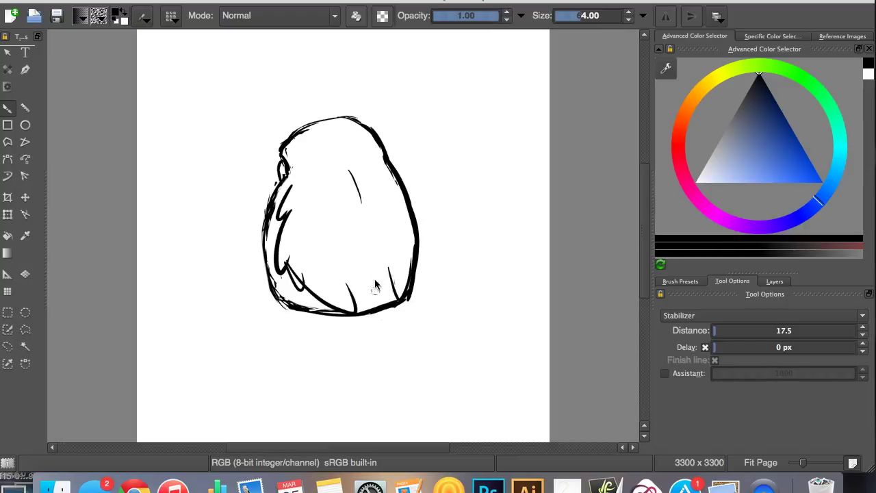
scroll(289, 158, up, 4)
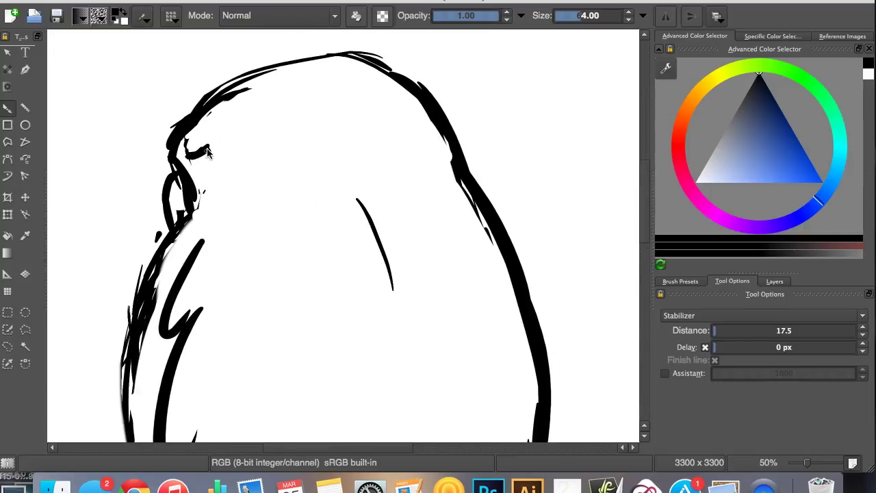
scroll(464, 269, down, 4)
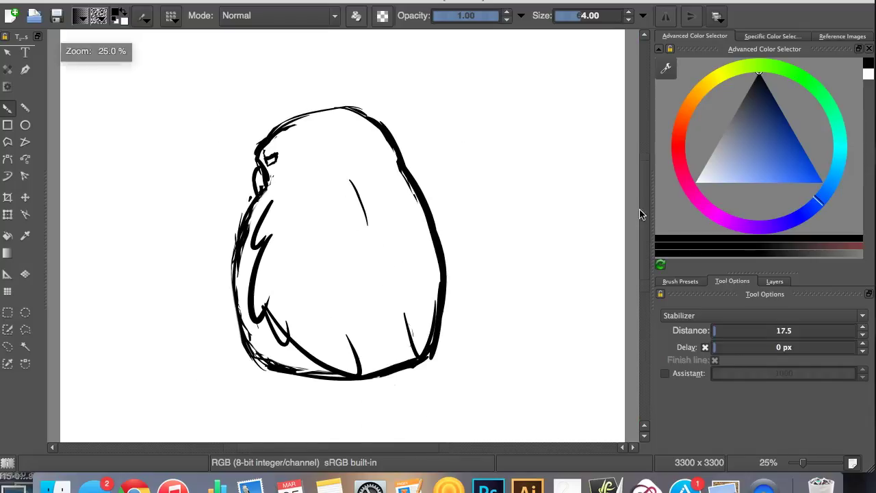
Add a new layer above the bird sketch and move the bird to the left half of the canvas.
click(774, 282)
click(662, 444)
scroll(446, 397, down, 2)
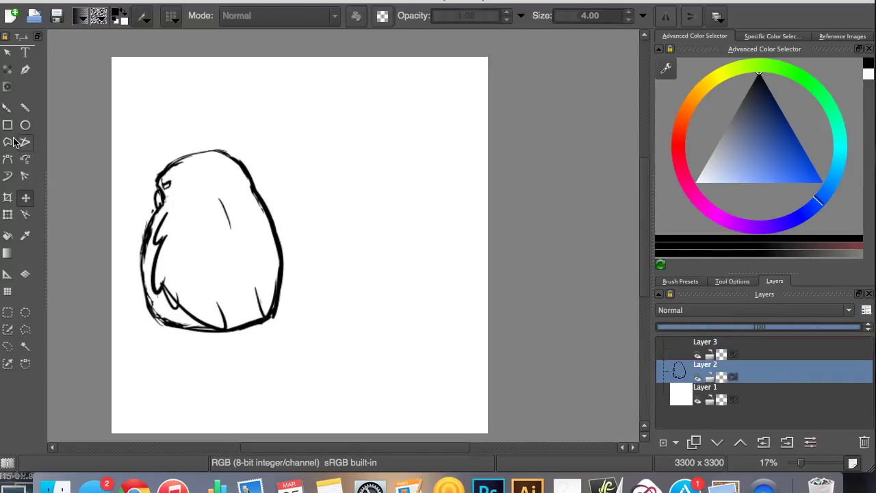
scroll(419, 205, up, 4)
Duplicate the bird layer, place the copy to the right of the original and transform it to be slightly taller.
key(ctrl+j)
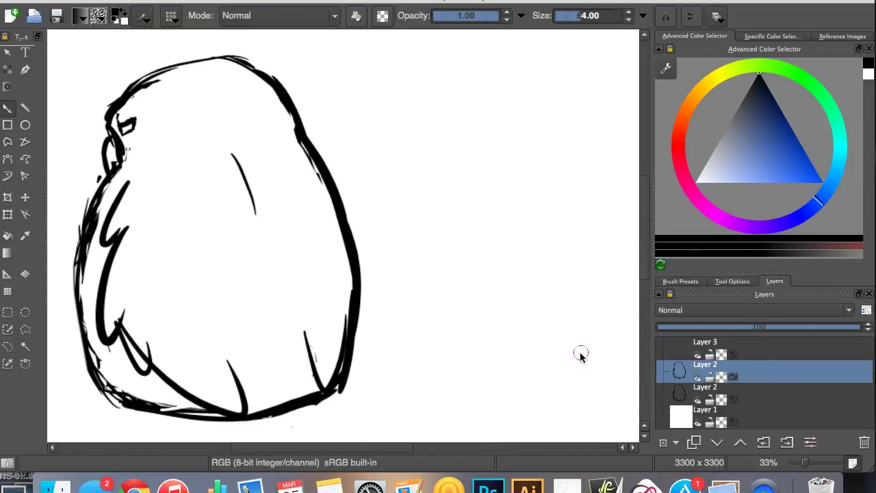
key(t)
drag(198, 212, 411, 205)
key(ctrl+t)
drag(297, 55, 290, 35)
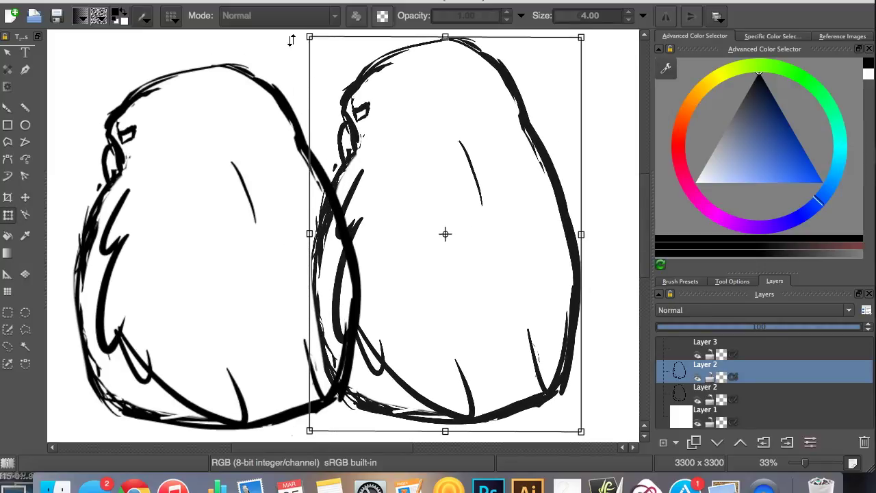
scroll(545, 260, up, 1)
scroll(614, 257, down, 1)
drag(452, 62, 423, 61)
key(Return)
Erase the second bird's lines where they overlap the first bird's body.
key(b)
key(e)
drag(305, 172, 329, 345)
mouse_move(315, 253)
mouse_down()
mouse_move(297, 312)
mouse_move(330, 272)
mouse_move(310, 308)
mouse_move(314, 328)
mouse_up()
On Layer 3, sketch the ruffled top edge of a wing across the first bird's back with a smaller brush.
key(Page_Up)
key(bracketleft)
key(bracketleft)
key(bracketleft)
key(bracketleft)
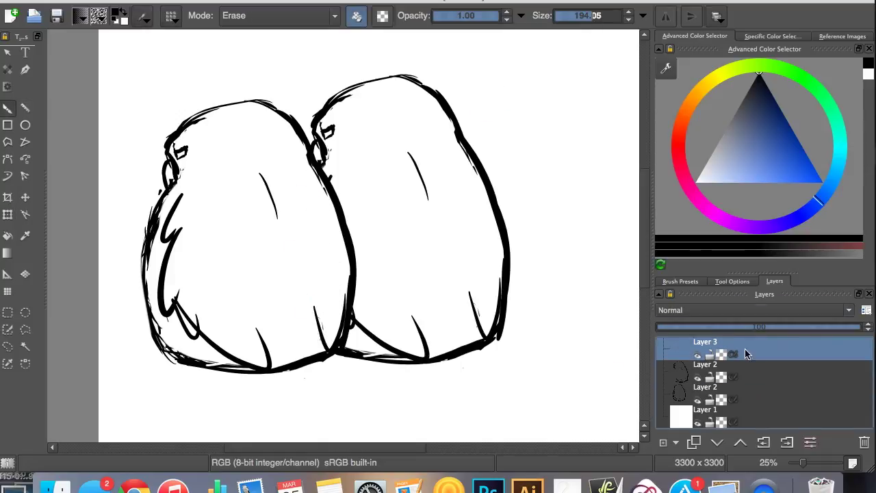
key(e)
drag(294, 181, 283, 335)
mouse_move(270, 186)
mouse_down()
mouse_move(254, 329)
mouse_move(250, 255)
mouse_move(261, 309)
mouse_up()
key(ctrl+z)
key(ctrl+z)
drag(302, 175, 283, 178)
key(ctrl+z)
key(ctrl+z)
key(ctrl+z)
mouse_move(274, 186)
mouse_down()
mouse_move(323, 184)
mouse_move(318, 190)
mouse_up()
key(ctrl+z)
Sketch long rounded feathers fanning down from the wing's top edge across both birds.
key(e)
mouse_move(251, 255)
mouse_down()
mouse_move(268, 192)
mouse_move(279, 188)
mouse_up()
key(e)
drag(273, 193, 248, 273)
mouse_move(278, 196)
mouse_down()
mouse_move(235, 277)
mouse_move(267, 237)
mouse_up()
key(ctrl+z)
drag(354, 190, 375, 264)
drag(362, 196, 353, 239)
mouse_move(311, 275)
mouse_down()
mouse_move(326, 217)
mouse_move(305, 234)
mouse_up()
key(ctrl+z)
mouse_move(291, 198)
mouse_down()
mouse_move(226, 322)
mouse_move(202, 305)
mouse_up()
Erase the first bird's back outline where the wing covers it, working on that bird's own layer, and return to Layer 3.
key(e)
key(Page_Down)
key(Page_Down)
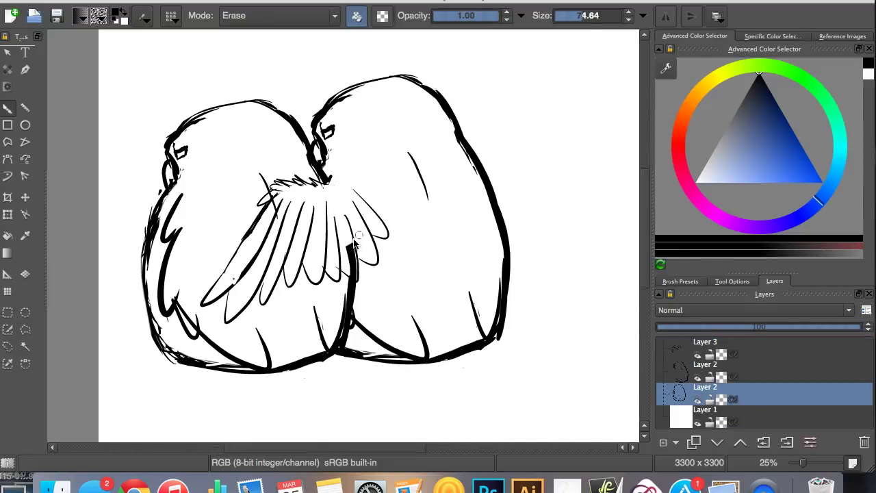
drag(356, 243, 354, 282)
key(Page_Up)
key(Page_Up)
key(e)
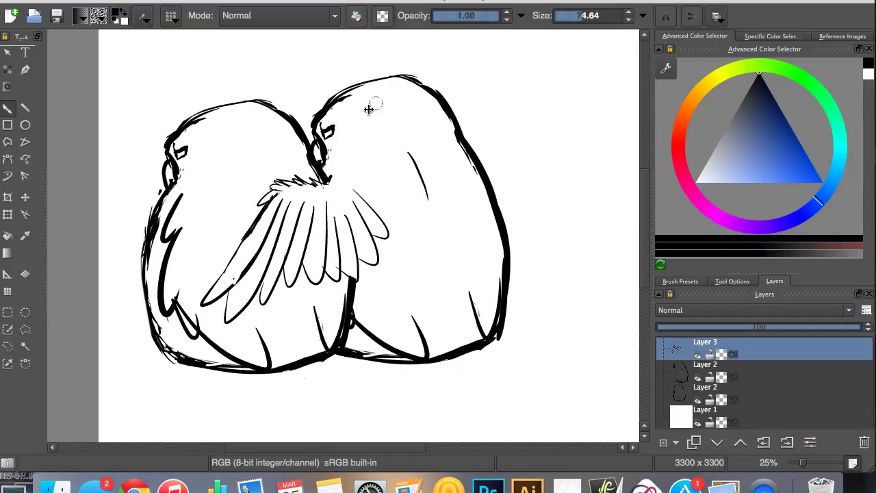
Add two new layers above the wing sketch and lower the opacity of Layer 3.
scroll(280, 209, up, 2)
click(662, 441)
click(663, 442)
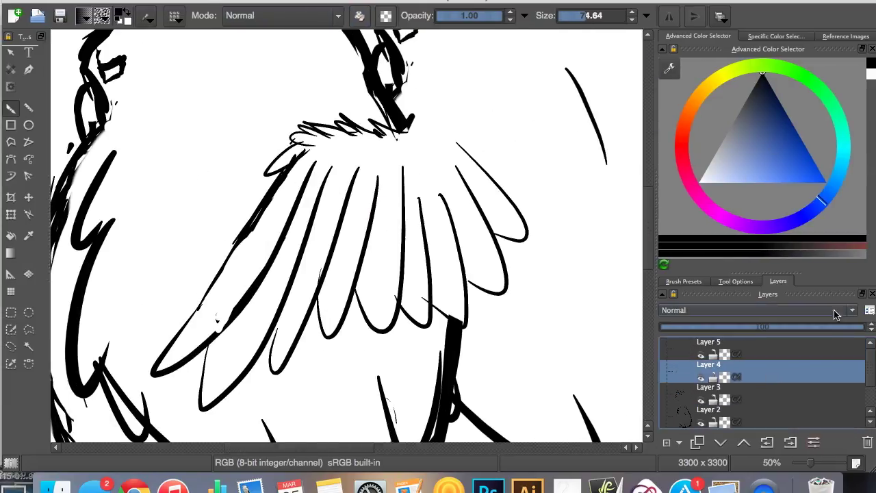
drag(768, 333, 759, 327)
key(Page_Up)
On Layer 4, ink the ruffled top edge of the wing over the faded sketch with an 18.22 brush.
scroll(391, 141, up, 2)
drag(391, 141, 404, 342)
key(bracketleft)
key(bracketleft)
key(bracketleft)
key(bracketleft)
key(bracketleft)
key(bracketleft)
drag(472, 185, 463, 234)
key(bracketright)
key(bracketright)
key(bracketright)
key(bracketright)
key(bracketright)
key(bracketright)
key(ctrl+z)
mouse_move(454, 168)
mouse_down()
mouse_move(380, 161)
mouse_move(339, 178)
mouse_move(226, 181)
mouse_move(177, 257)
mouse_up()
scroll(342, 106, down, 1)
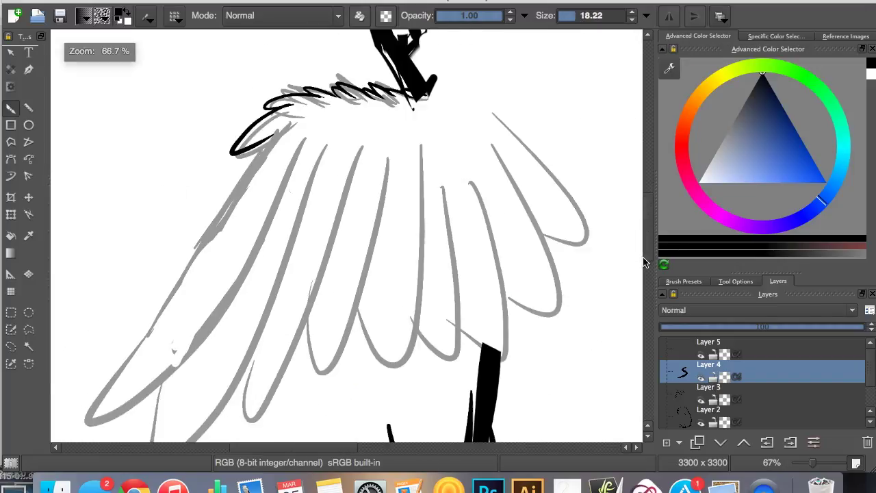
Ink the first short outer feather below the wing's top edge.
drag(342, 106, 301, 154)
key(ctrl+z)
drag(380, 92, 260, 236)
drag(363, 116, 213, 352)
key(ctrl+z)
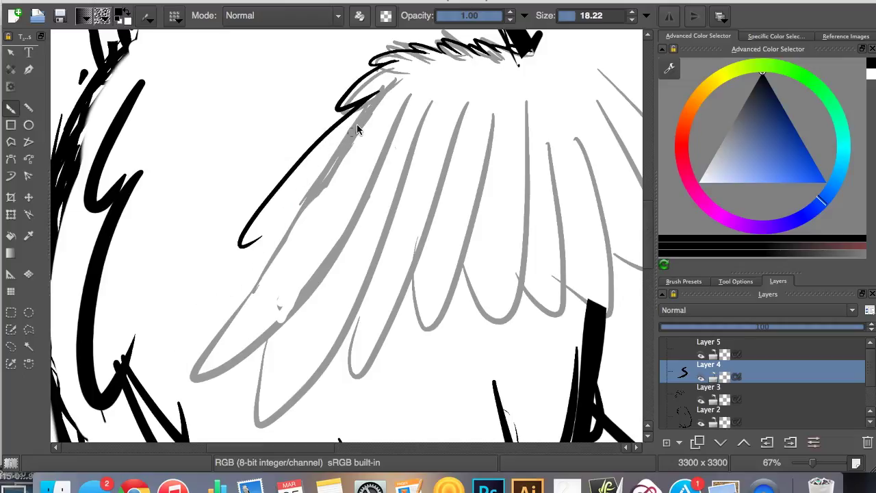
Set the stabilizer distance to 56.2 and ink the long outermost wing feather.
click(735, 282)
mouse_move(381, 94)
mouse_down()
mouse_move(225, 316)
mouse_move(342, 207)
mouse_move(180, 375)
mouse_up()
scroll(177, 197, right, 5)
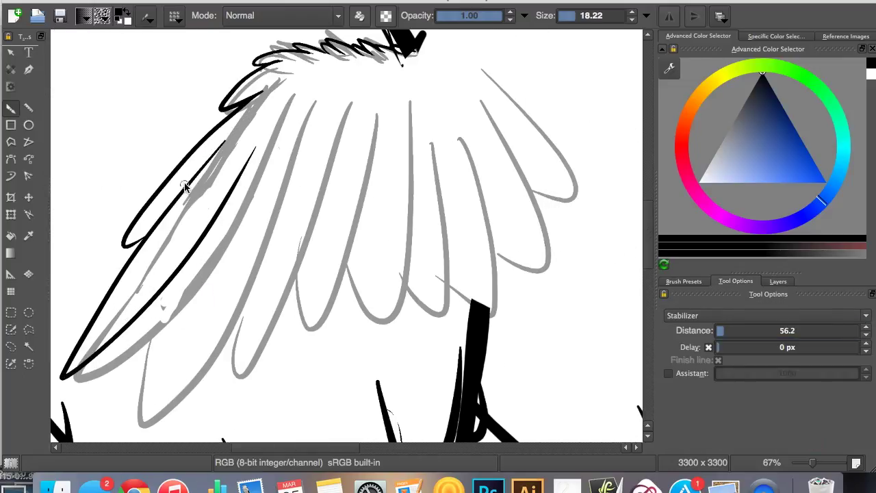
key(minus)
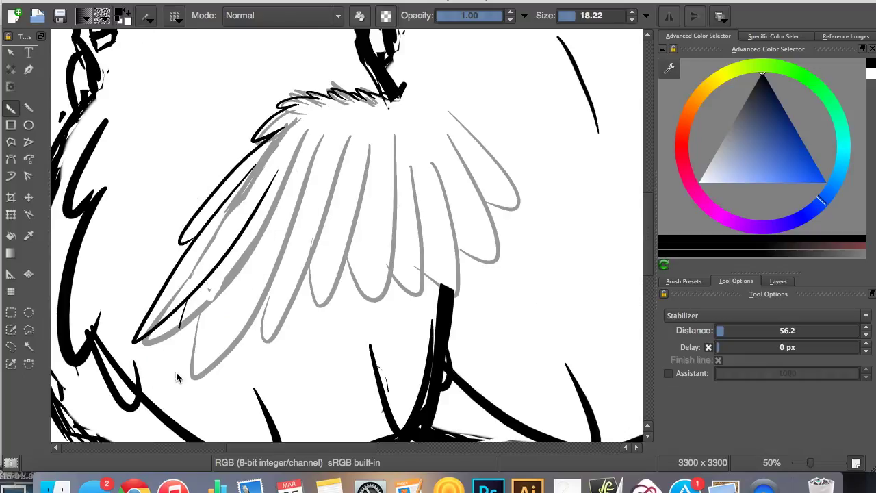
Fade the wing sketch on Layer 3 further and try to ink the second long feather on Layer 4.
click(778, 281)
key(1)
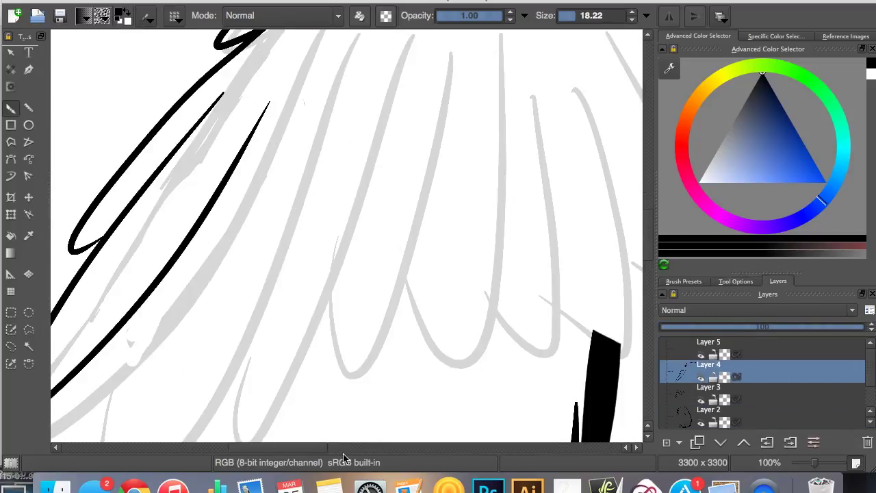
scroll(395, 257, up, 3)
key(minus)
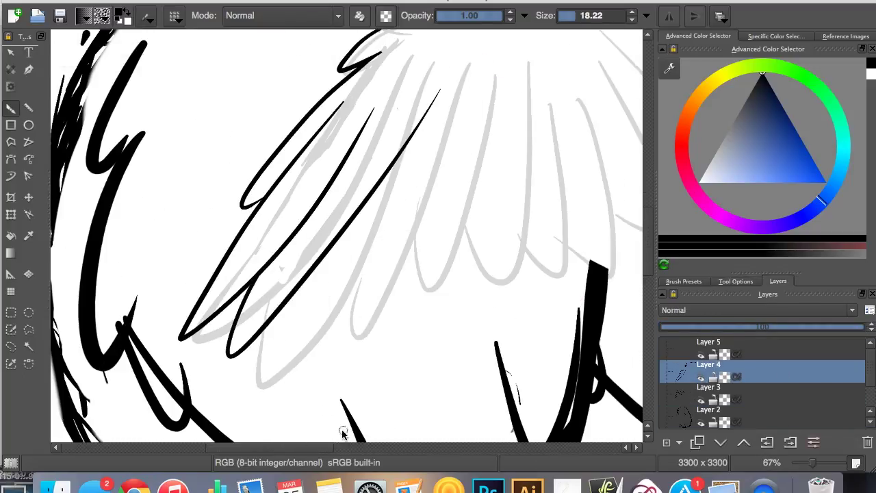
key(minus)
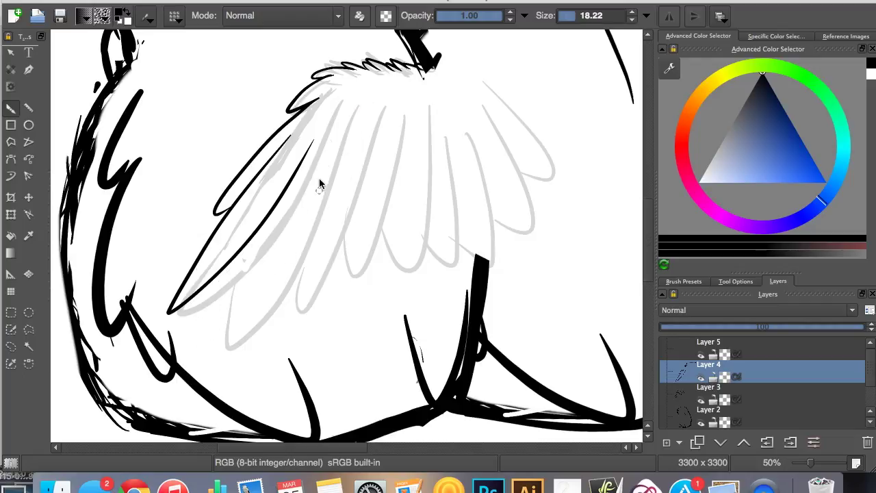
drag(346, 145, 204, 330)
key(ctrl+z)
Ink the feathers of the wing's right half, working from the outermost right feather inward to the middle.
drag(484, 86, 523, 187)
drag(484, 107, 496, 221)
drag(469, 128, 493, 250)
mouse_move(447, 132)
mouse_down()
mouse_move(480, 256)
mouse_move(456, 269)
mouse_up()
mouse_move(429, 109)
mouse_down()
mouse_move(438, 267)
mouse_move(407, 270)
mouse_up()
Ink the long feather just left of the wing's middle, undoing and redrawing strokes that stray from the sketch.
mouse_move(409, 113)
mouse_down()
mouse_move(372, 266)
mouse_move(391, 111)
mouse_move(288, 333)
mouse_up()
key(ctrl+z)
key(ctrl+z)
drag(375, 110, 224, 362)
key(ctrl+z)
drag(397, 104, 338, 244)
drag(366, 117, 265, 346)
key(ctrl+z)
key(ctrl+z)
drag(236, 305, 370, 103)
key(ctrl+z)
mouse_move(377, 137)
mouse_down()
mouse_move(267, 354)
mouse_move(364, 153)
mouse_up()
key(ctrl+z)
Set the stabilizer distance to 65.9 and ink the second long feather beside the outermost left one.
click(735, 281)
key(ctrl+z)
drag(377, 122, 286, 328)
drag(351, 145, 227, 338)
key(ctrl+z)
key(ctrl+z)
drag(369, 130, 212, 329)
key(ctrl+z)
drag(273, 302, 420, 91)
key(ctrl+z)
drag(219, 308, 375, 110)
drag(271, 293, 397, 67)
key(ctrl+z)
mouse_move(302, 223)
mouse_down()
mouse_move(274, 336)
mouse_move(366, 109)
mouse_up()
key(ctrl+z)
drag(301, 289, 414, 91)
key(ctrl+z)
drag(297, 316, 404, 134)
key(ctrl+z)
drag(383, 175, 301, 308)
key(ctrl+z)
drag(380, 149, 300, 318)
drag(404, 104, 290, 339)
key(ctrl+z)
drag(390, 104, 307, 308)
key(ctrl+z)
key(ctrl+z)
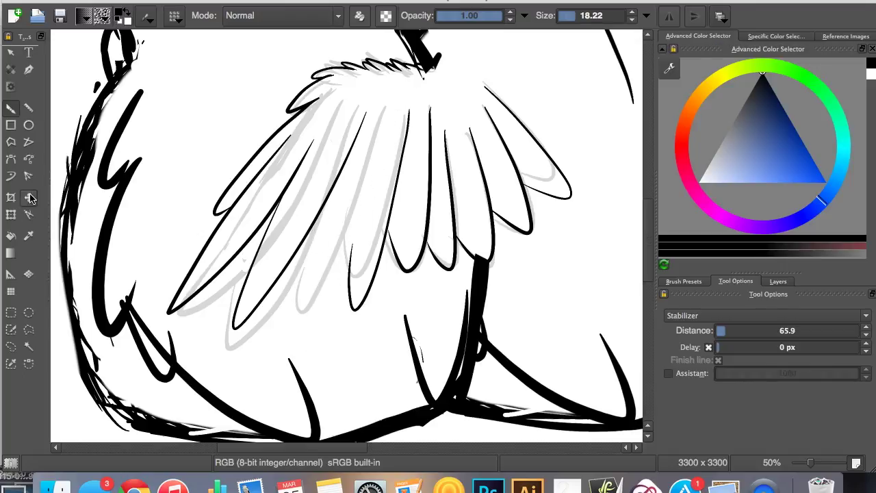
Ink the remaining long feather in the gap in the wing's left half.
drag(321, 208, 382, 147)
key(ctrl+z)
drag(374, 177, 360, 230)
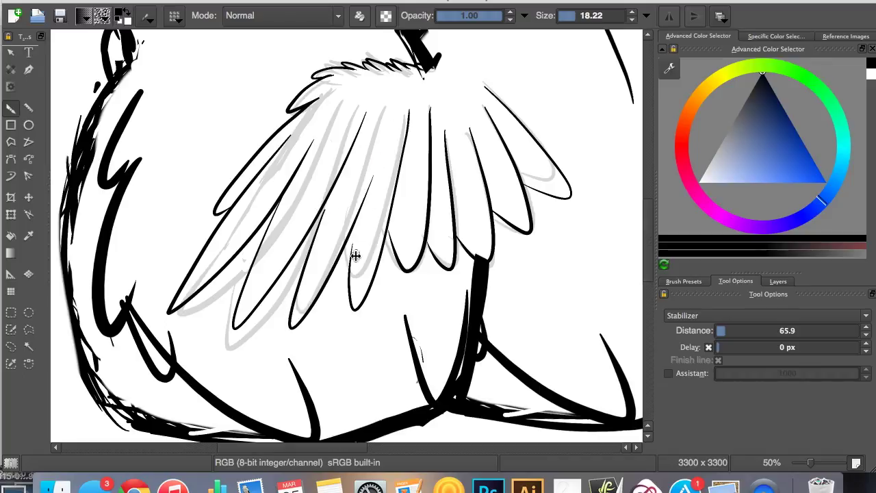
Lower the opacity of the right bird's sketch on Layer 2 to 25.
click(779, 281)
key(minus)
click(708, 409)
drag(865, 327, 712, 326)
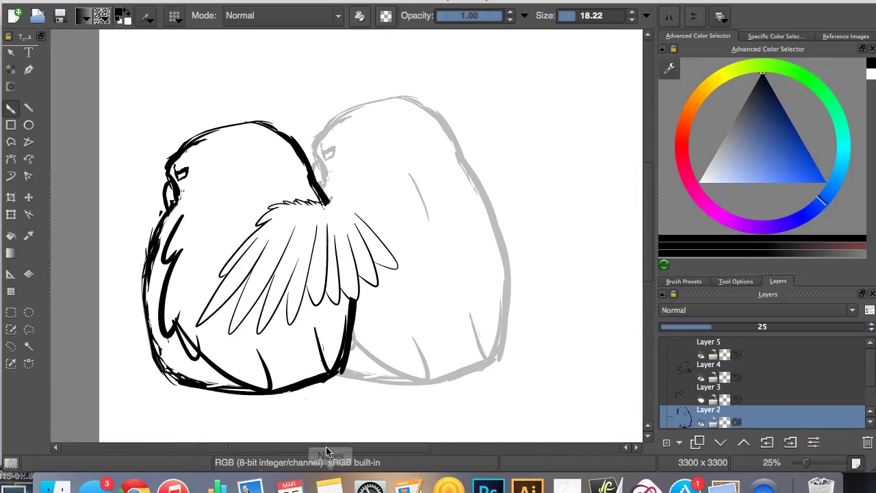
On Layer 5, ink the right bird's face, crown and bottom outline with a 41.91 brush and a stabilizer distance of 41.7.
click(708, 342)
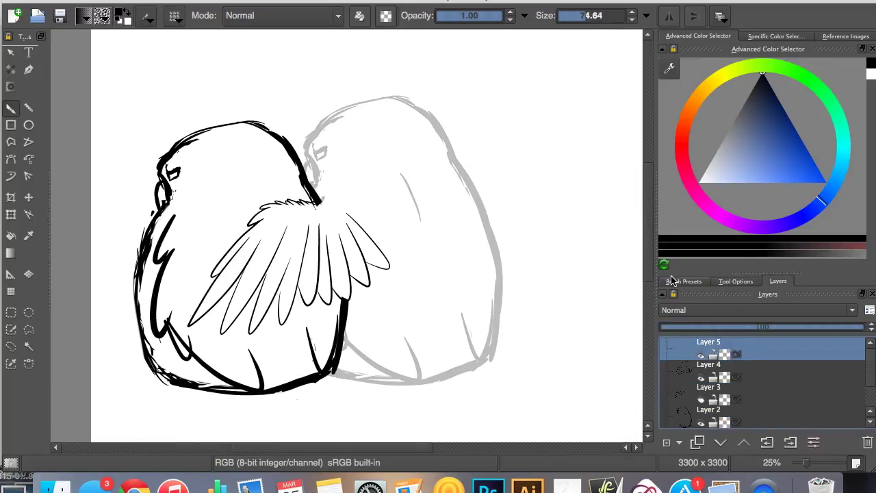
click(736, 280)
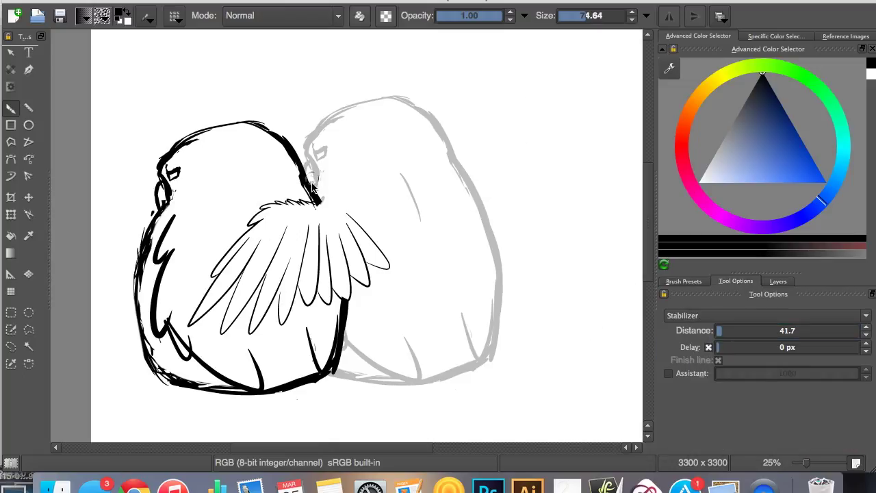
scroll(344, 164, up, 2)
click(581, 21)
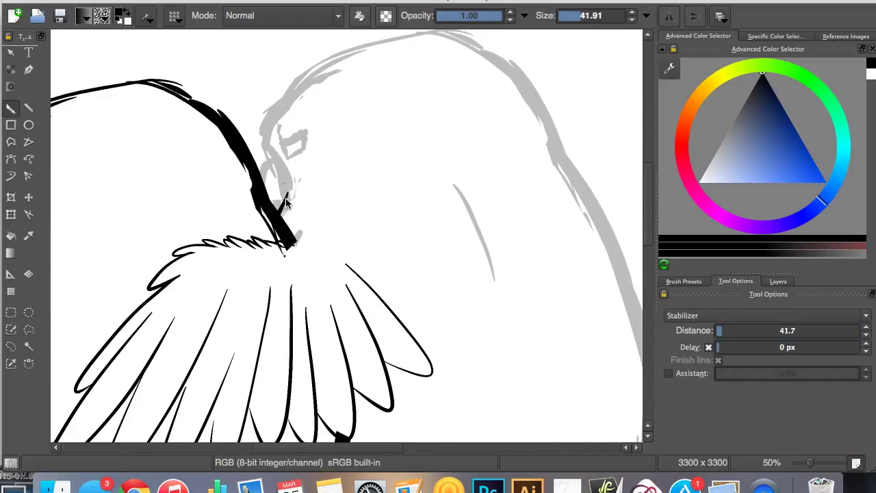
drag(284, 178, 423, 35)
scroll(297, 99, right, 3)
scroll(297, 98, up, 2)
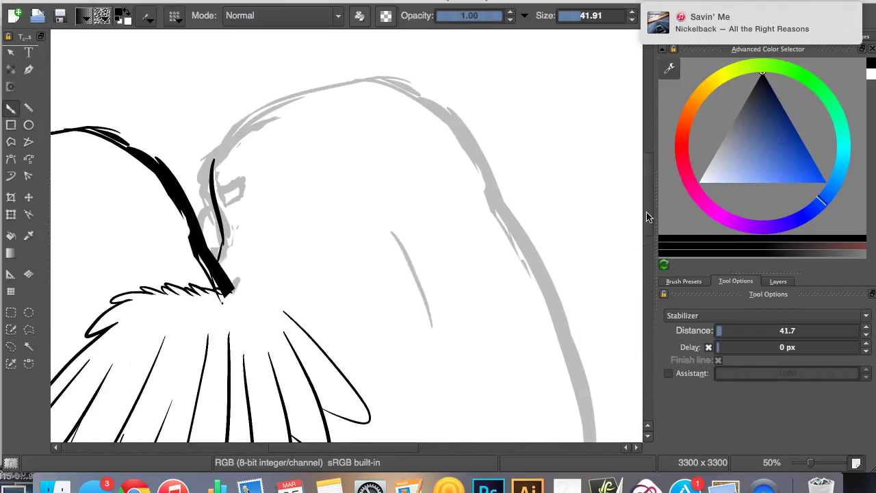
drag(254, 117, 445, 100)
scroll(445, 100, down, 1)
scroll(518, 163, down, 2)
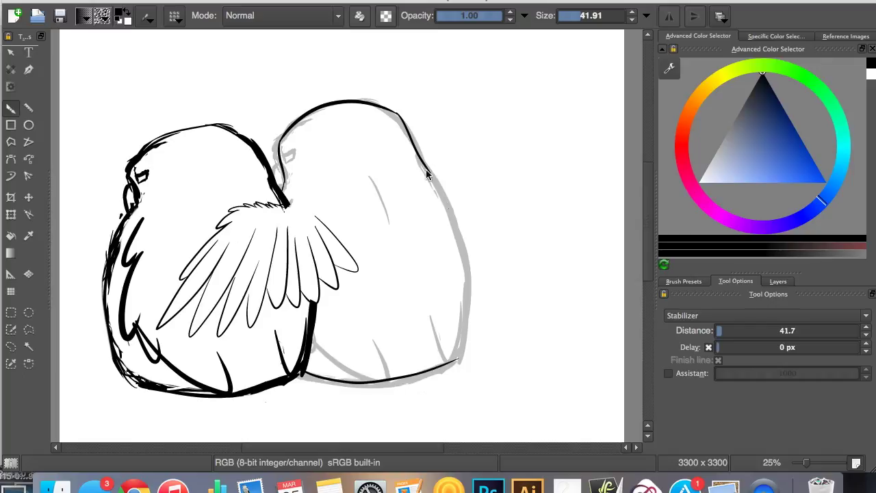
Set the stabilizer distance to 51.3 and ink the right bird's back outline down to the bottom line.
drag(426, 175, 456, 198)
key(ctrl+z)
click(724, 336)
drag(424, 164, 449, 236)
drag(425, 165, 447, 376)
Ink the right bird's round eye and its beak over the faded sketch.
scroll(579, 264, down, 1)
scroll(322, 190, up, 4)
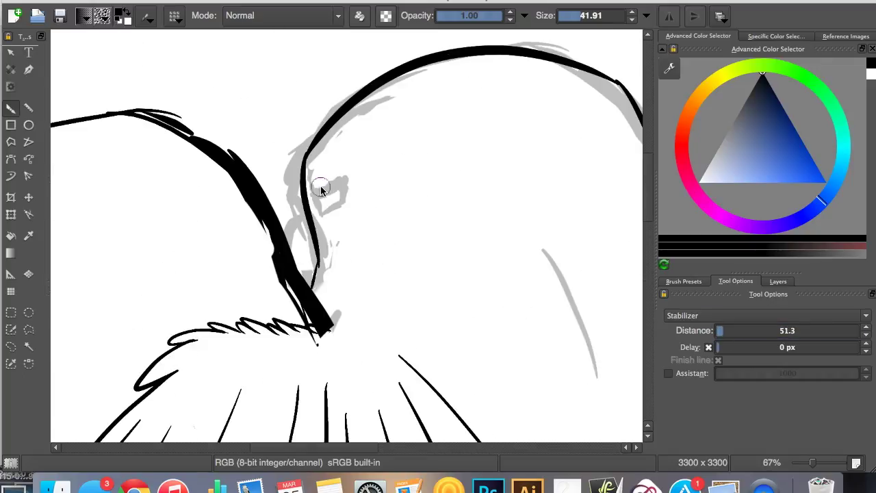
mouse_move(357, 183)
mouse_down()
mouse_move(315, 190)
mouse_move(345, 197)
mouse_up()
scroll(331, 180, down, 1)
scroll(300, 177, up, 4)
drag(310, 302, 306, 266)
Try to ink the right bird's folded wing feathers along the inside of its back.
scroll(408, 389, down, 4)
scroll(449, 410, up, 2)
mouse_move(374, 206)
mouse_down()
mouse_move(430, 323)
mouse_move(471, 359)
mouse_up()
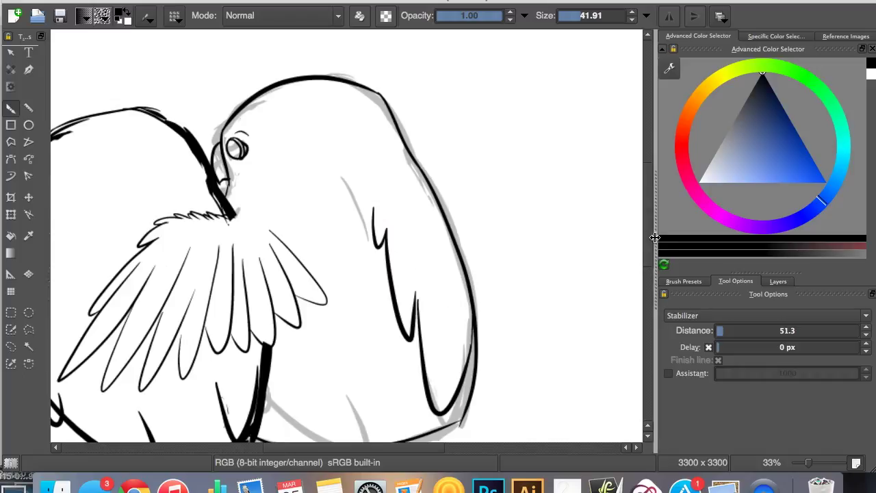
key(ctrl+z)
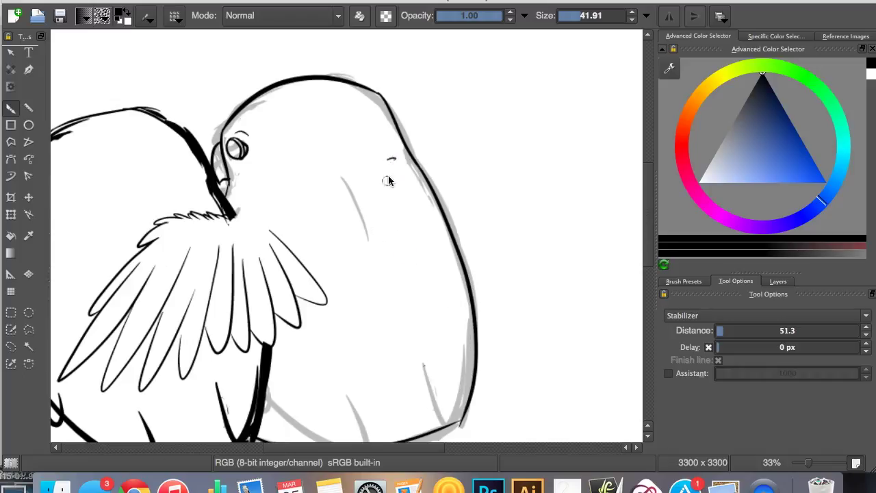
key(ctrl+z)
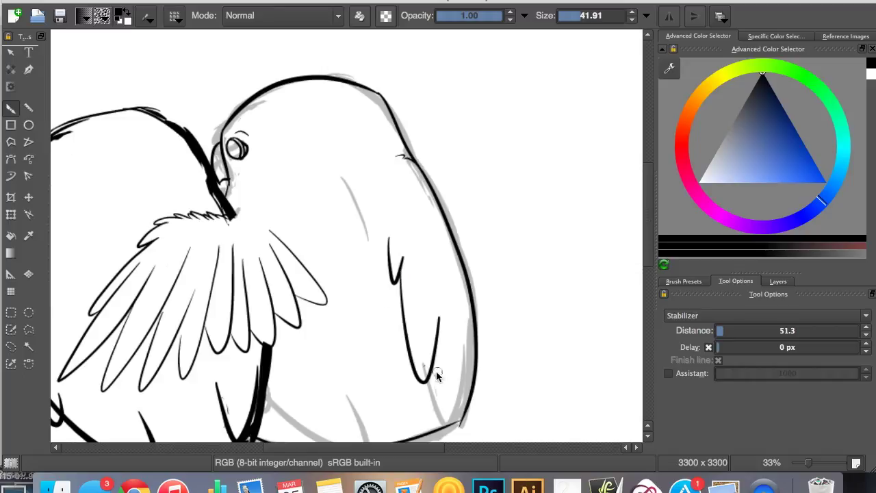
scroll(434, 372, down, 2)
mouse_move(388, 205)
mouse_down()
mouse_move(482, 293)
mouse_move(429, 313)
mouse_up()
key(ctrl+z)
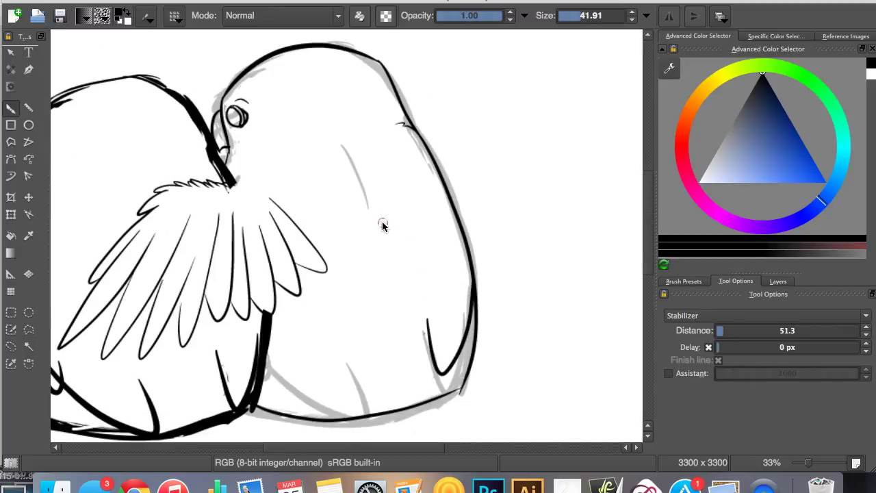
key(ctrl+z)
drag(391, 198, 443, 356)
key(ctrl+z)
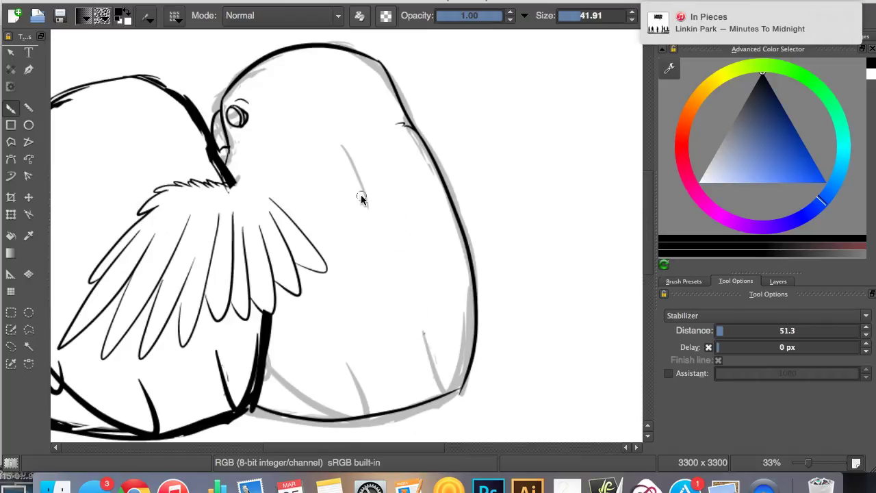
drag(387, 229, 465, 394)
key(ctrl+z)
drag(397, 263, 473, 373)
key(ctrl+z)
drag(426, 299, 459, 384)
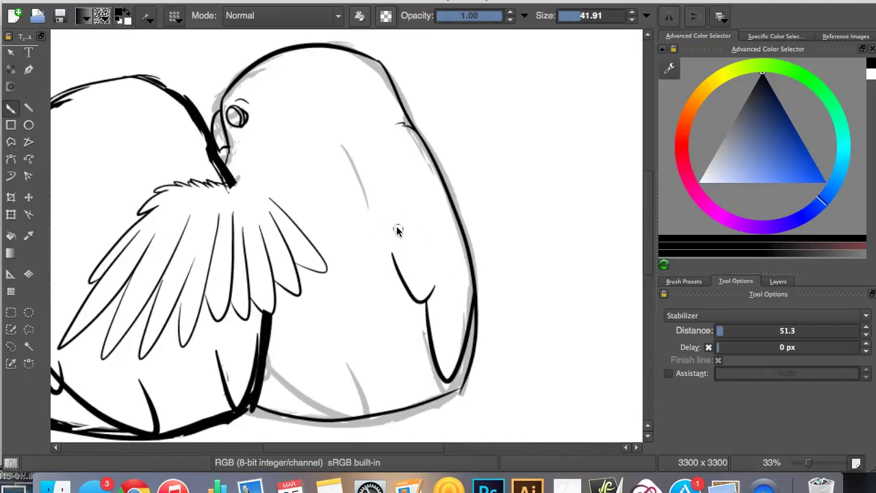
key(ctrl+z)
Hide the right bird's sketch layer, fade the left bird's sketch layer and add a new layer for its line art.
scroll(542, 339, left, 5)
click(778, 280)
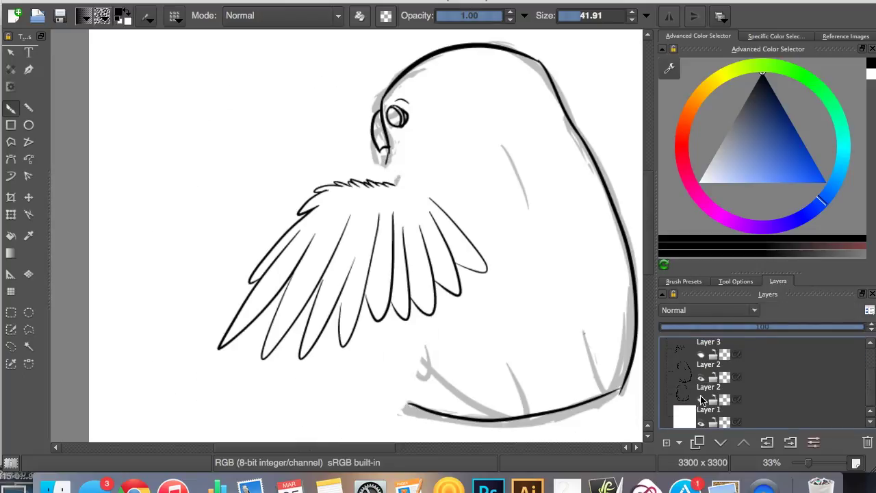
click(701, 377)
click(697, 327)
click(666, 441)
Set the stabilizer distance to 36.8 and ink the left bird's head outline from forehead to the wing's top edge.
click(736, 281)
drag(188, 187, 264, 88)
key(ctrl+z)
drag(176, 149, 309, 85)
drag(355, 120, 393, 185)
Ink the left bird's eye and beak over the faded sketch.
key(plus)
key(plus)
scroll(383, 206, up, 3)
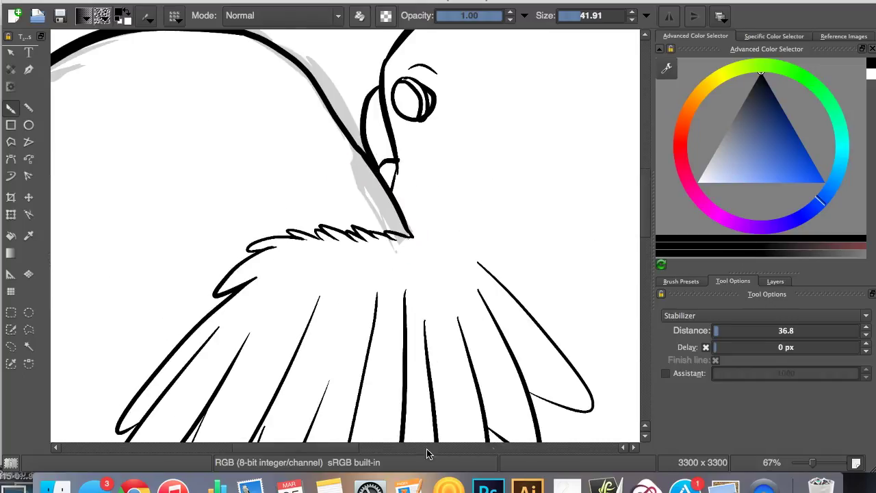
scroll(322, 175, left, 5)
drag(342, 183, 304, 282)
Try to ink the left bird's folded wing edge from below the beak down to the tail.
scroll(630, 214, down, 3)
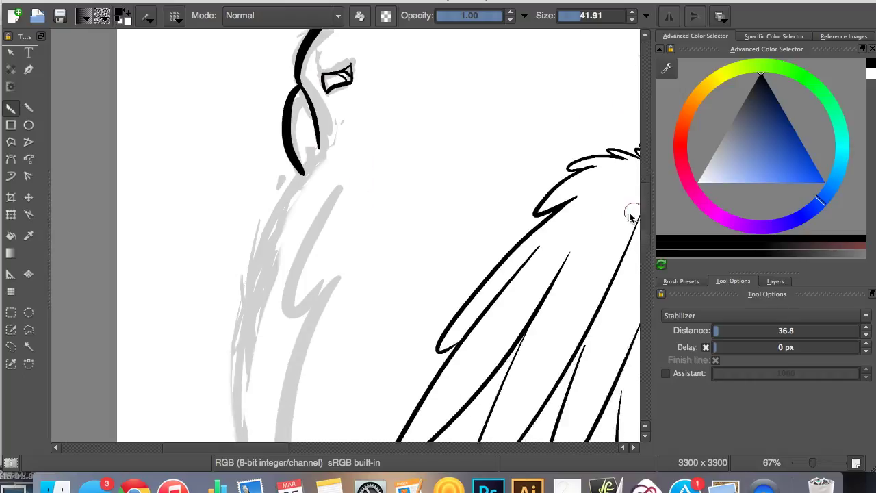
key(minus)
key(minus)
key(minus)
drag(326, 267, 329, 336)
scroll(285, 330, right, 2)
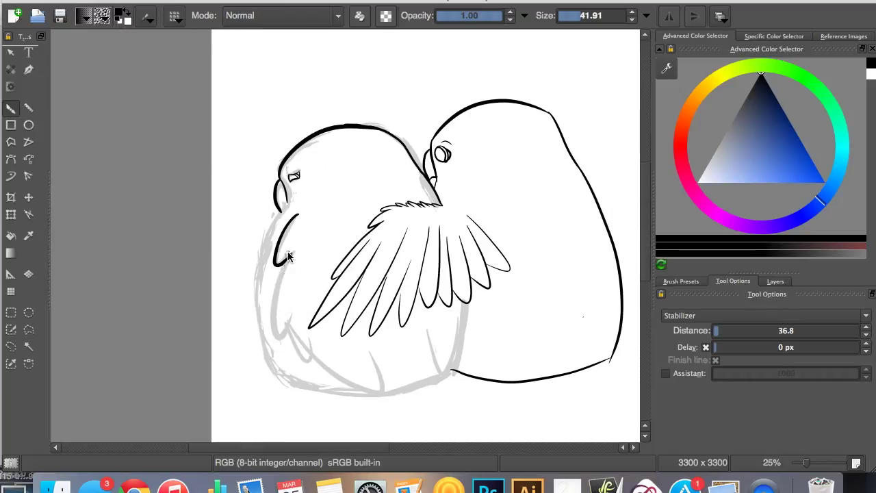
drag(288, 253, 390, 394)
key(ctrl+z)
drag(302, 352, 335, 371)
key(ctrl+z)
mouse_move(278, 260)
mouse_down()
mouse_move(280, 342)
mouse_move(387, 392)
mouse_up()
key(ctrl+z)
key(ctrl+z)
Ink the left bird's folded wing edge as a chain of feather tips running from below the beak to the bottom.
drag(296, 215, 286, 234)
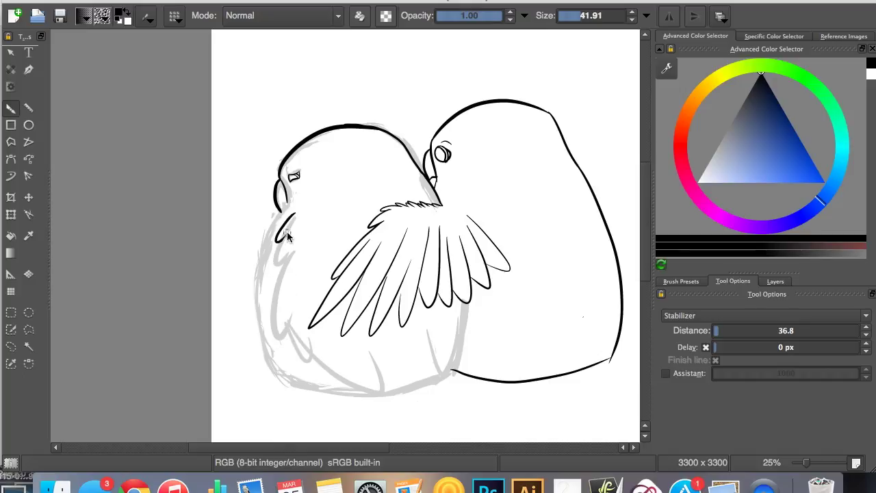
drag(288, 180, 265, 325)
drag(291, 203, 266, 271)
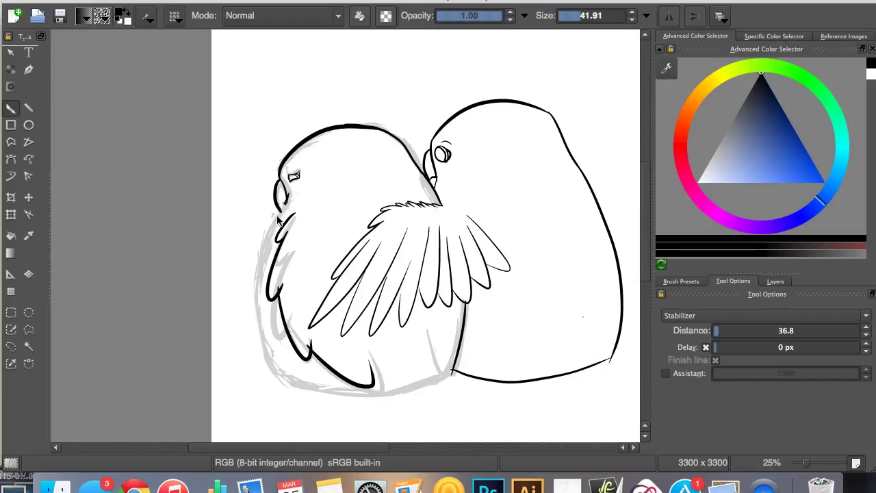
Ink the left bird's lower right feather, bottom edge and outer body outline.
scroll(430, 386, up, 3)
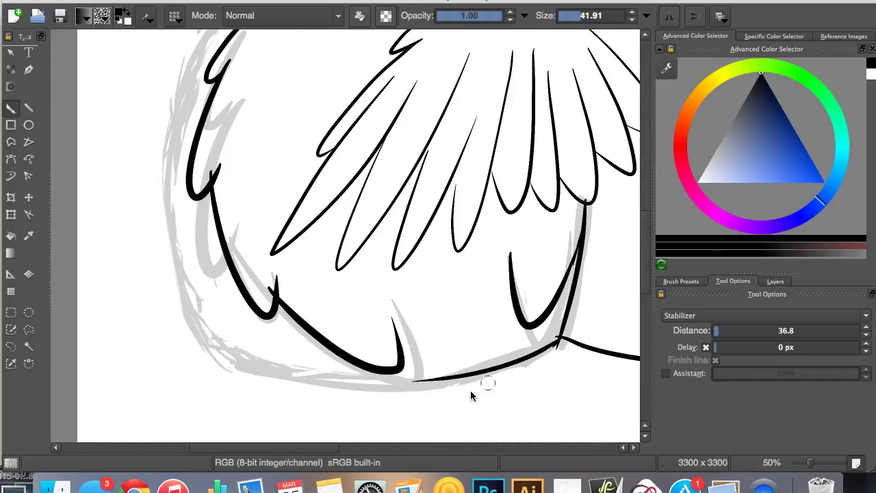
scroll(557, 343, down, 2)
mouse_move(248, 103)
mouse_down()
mouse_move(251, 311)
mouse_move(247, 301)
mouse_move(268, 319)
mouse_move(258, 305)
mouse_move(306, 329)
mouse_up()
scroll(324, 332, up, 3)
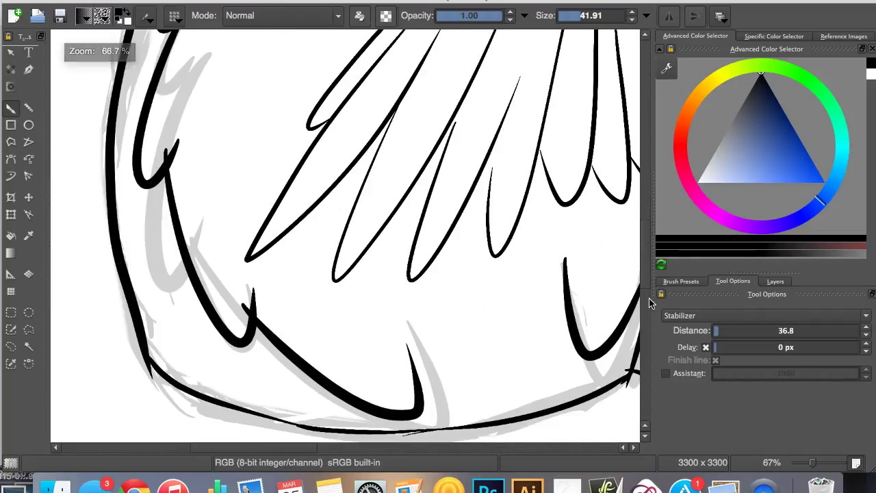
Hide the left bird's sketch layer and add Layer 7 at the top of the layer stack.
click(775, 281)
scroll(384, 444, down, 4)
drag(874, 391, 874, 363)
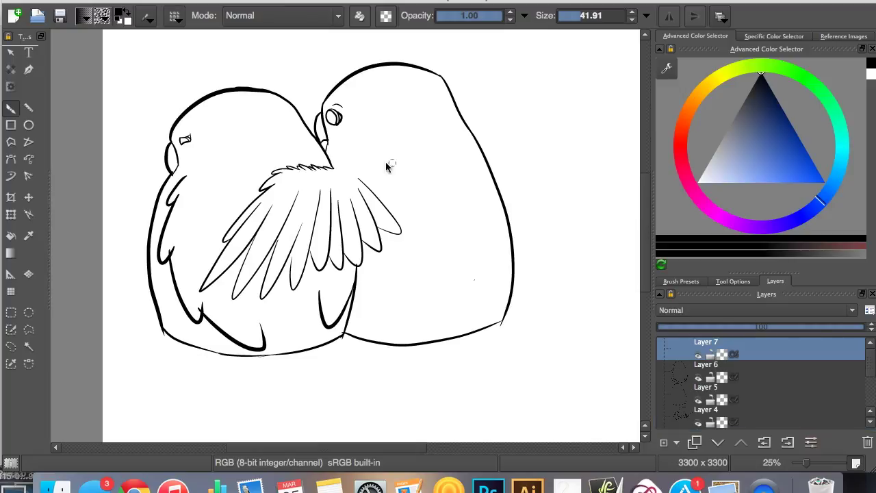
scroll(329, 350, down, 2)
right_click(678, 351)
key(Escape)
scroll(637, 274, up, 4)
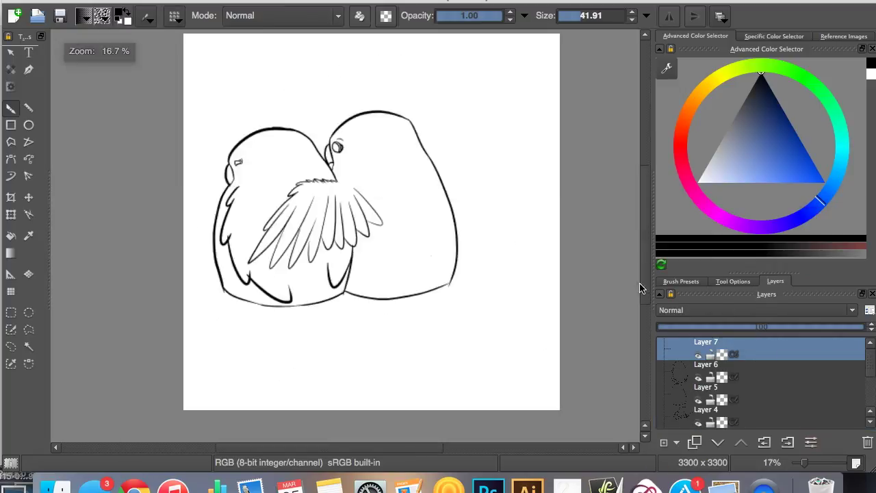
On Layer 5, erase the curved line above the right bird's eye and redraw it as a slanted brow.
click(705, 389)
key(e)
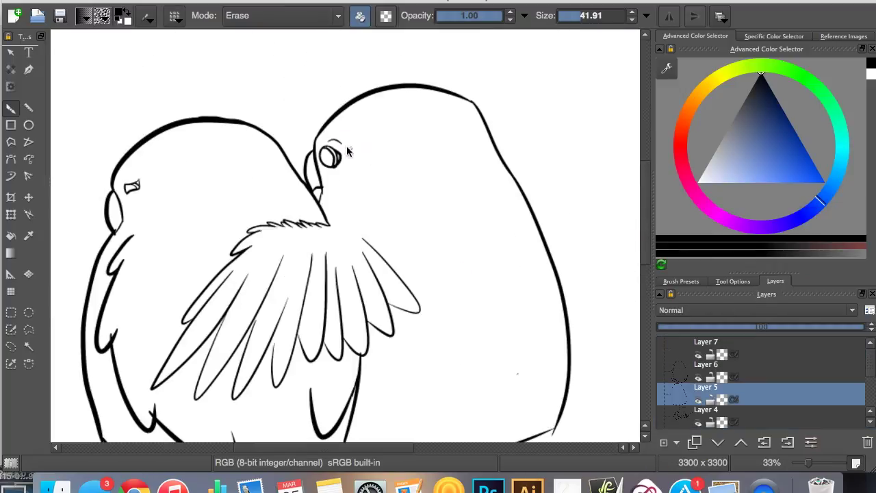
key(plus)
drag(314, 94, 341, 112)
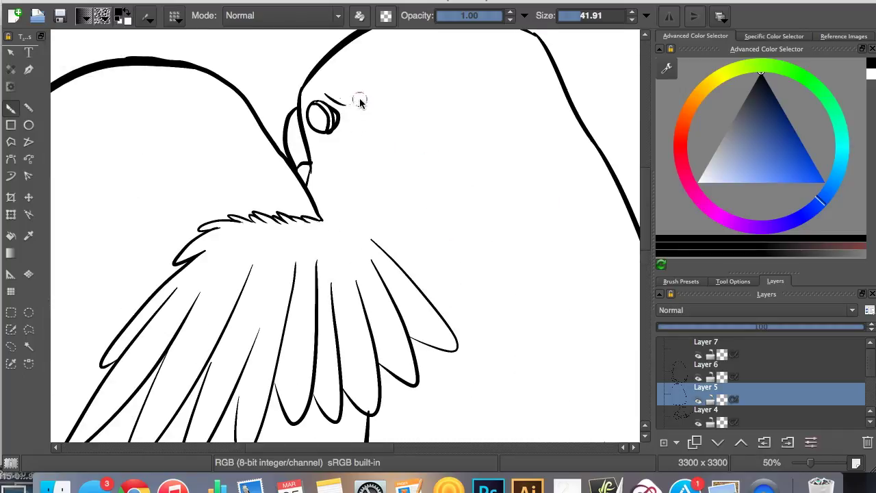
Open a reference photo of the birds from Finder in Preview and return to the drawing with the photo beside it.
key(minus)
key(minus)
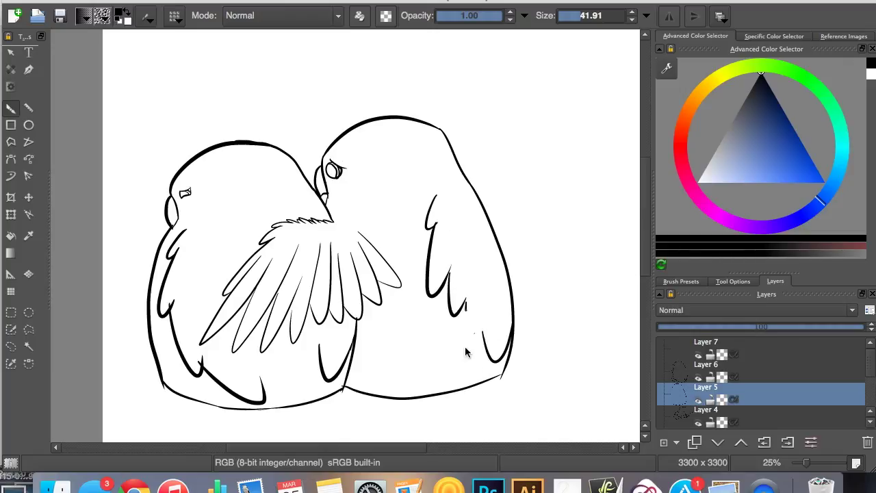
click(56, 486)
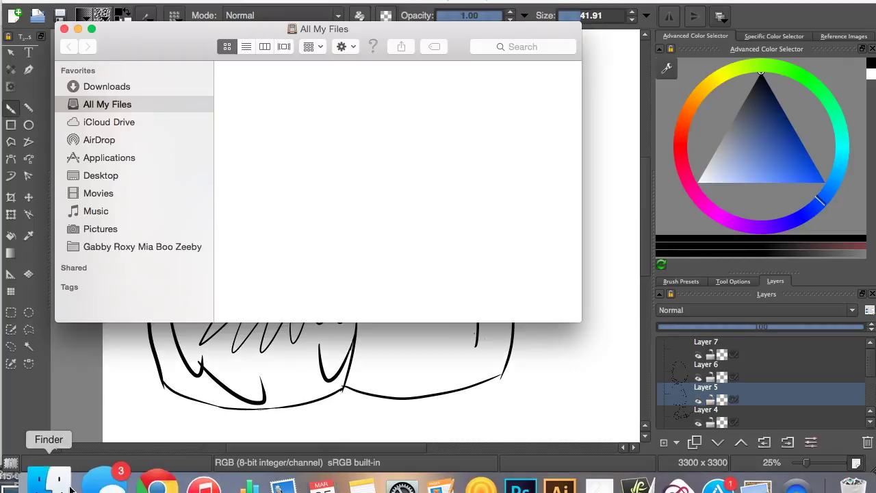
double_click(354, 88)
scroll(579, 159, down, 3)
double_click(456, 171)
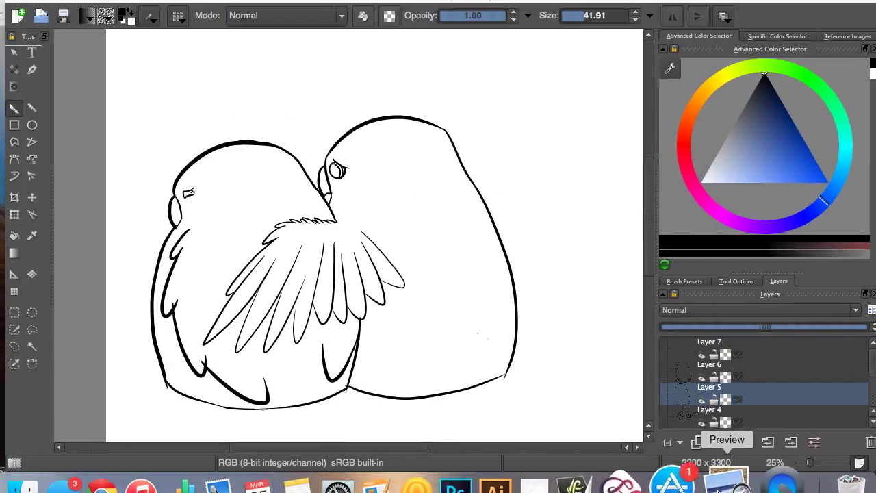
click(726, 486)
click(538, 202)
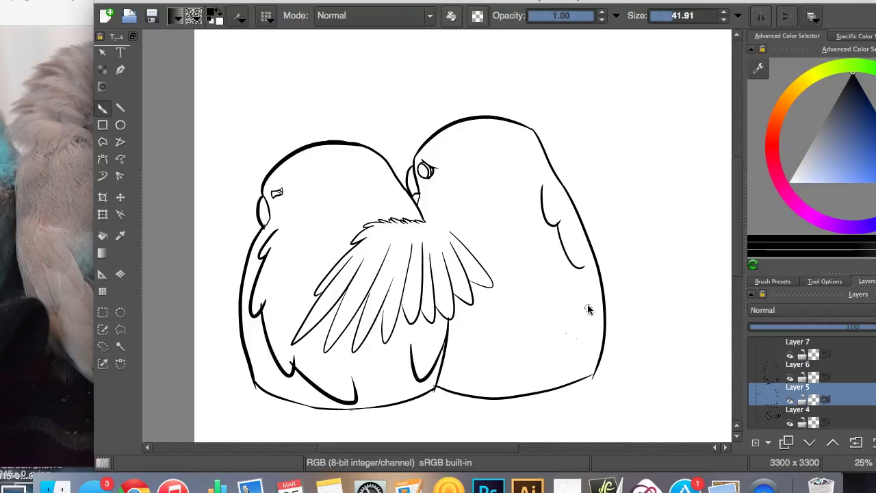
Remove the right bird's folded-wing strokes and ink the left bird's wing edge beside and below the draped wing.
key(ctrl+z)
drag(558, 243, 580, 288)
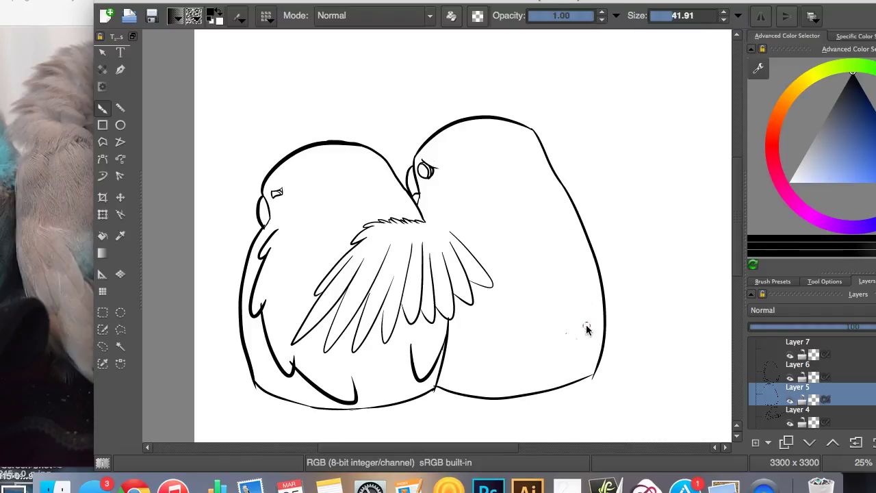
scroll(479, 236, left, 3)
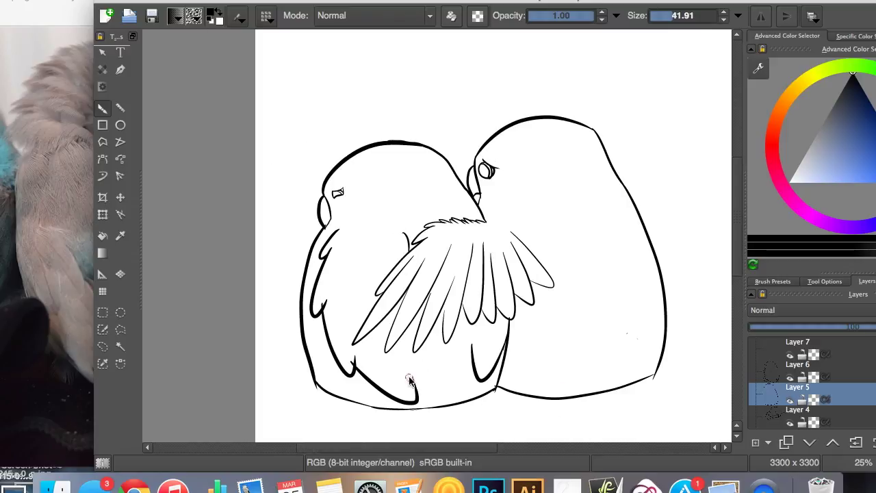
scroll(419, 369, up, 3)
scroll(370, 347, right, 5)
scroll(495, 438, up, 10)
scroll(540, 344, down, 10)
scroll(540, 344, down, 3)
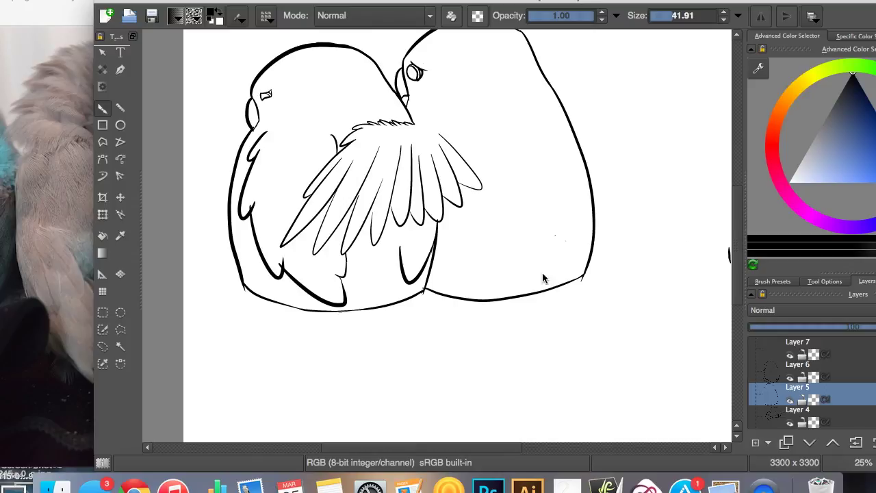
Save the drawing and merge the line-art layers above Layer 4 down into it.
key(super+s)
text(1)
scroll(675, 284, right, 2)
scroll(675, 283, down, 5)
scroll(835, 375, down, 2)
click(671, 356)
scroll(398, 231, up, 2)
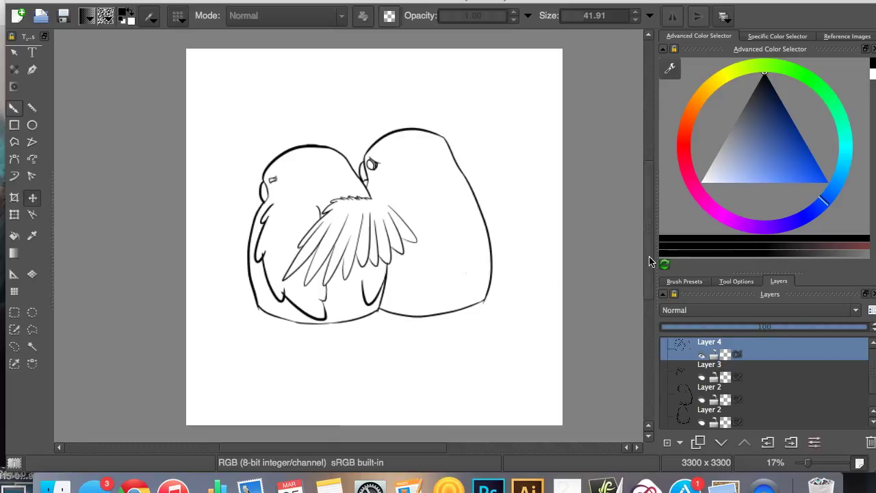
Try inking the left bird's tail feathers below its body on a new layer.
key(Insert)
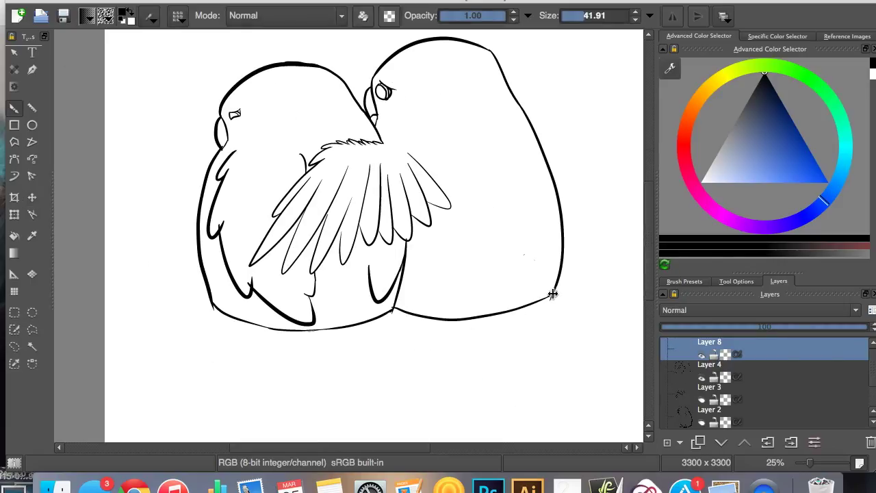
key(ctrl+z)
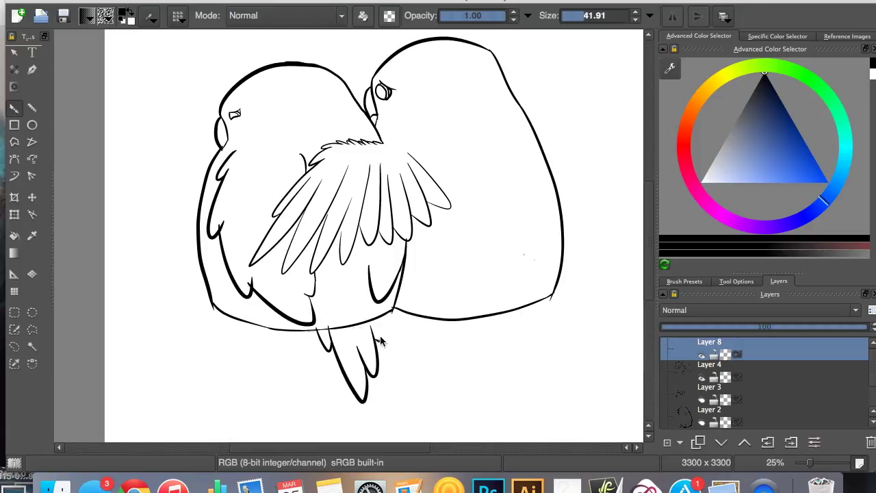
key(ctrl+z)
key(ctrl+z)
key(ctrl+z)
Ink the right bird's tail feathers on Layer 10 and transform them to sit under the body.
mouse_move(505, 322)
mouse_down()
mouse_move(513, 373)
mouse_move(525, 315)
mouse_up()
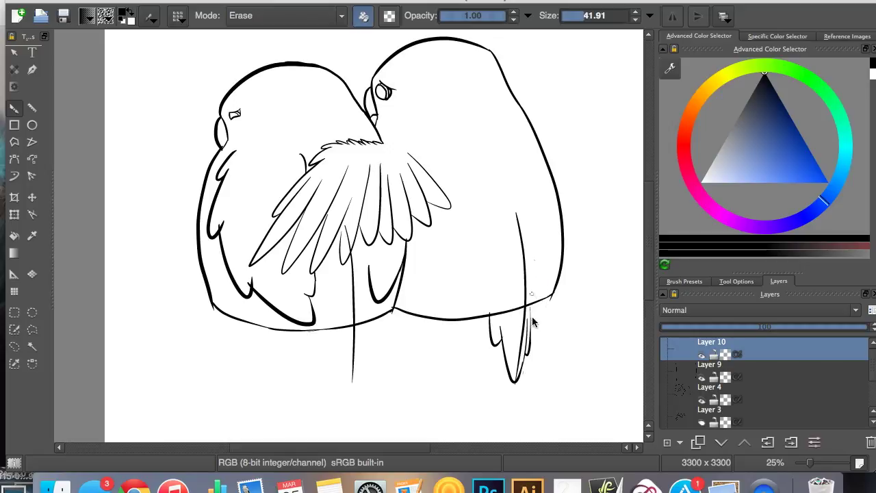
key(ctrl+t)
drag(407, 352, 426, 348)
click(674, 416)
Redraw the left bird's curved tail guide on Layer 9 and ink its tail feathers on a new Layer 12.
click(670, 445)
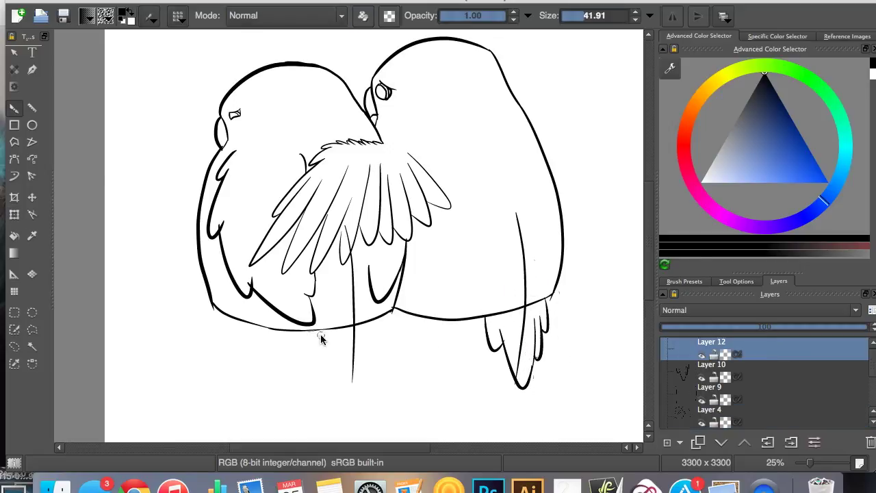
key(Page_Down)
key(Page_Down)
key(e)
drag(316, 167, 352, 390)
key(Page_Up)
key(Page_Up)
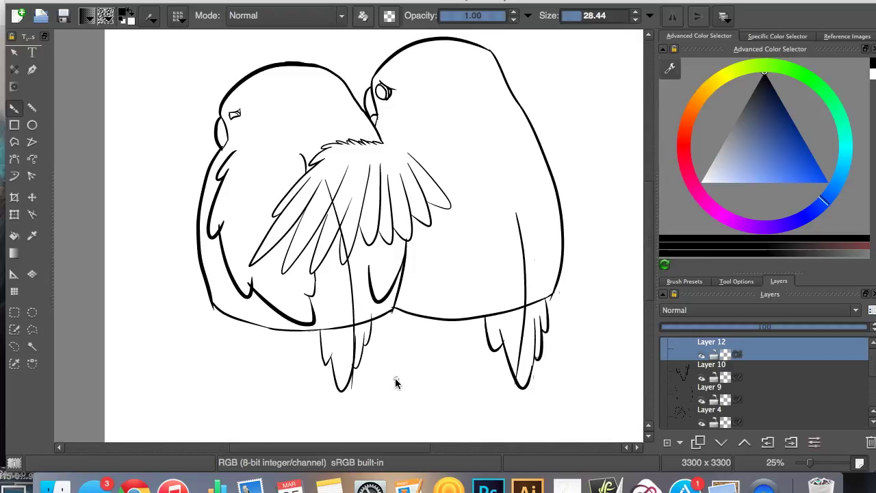
Transform the left bird's tail feathers to fit under its body and hide the guide lines on Layer 9.
key(ctrl+t)
mouse_move(391, 406)
mouse_down()
mouse_move(387, 359)
mouse_move(368, 363)
mouse_move(354, 349)
mouse_up()
key(Return)
key(b)
key(e)
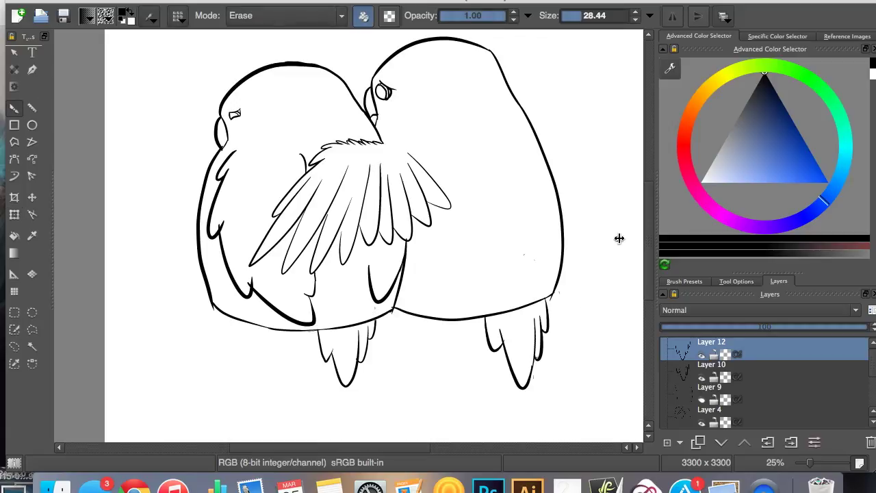
scroll(588, 326, up, 2)
key(minus)
key(plus)
key(t)
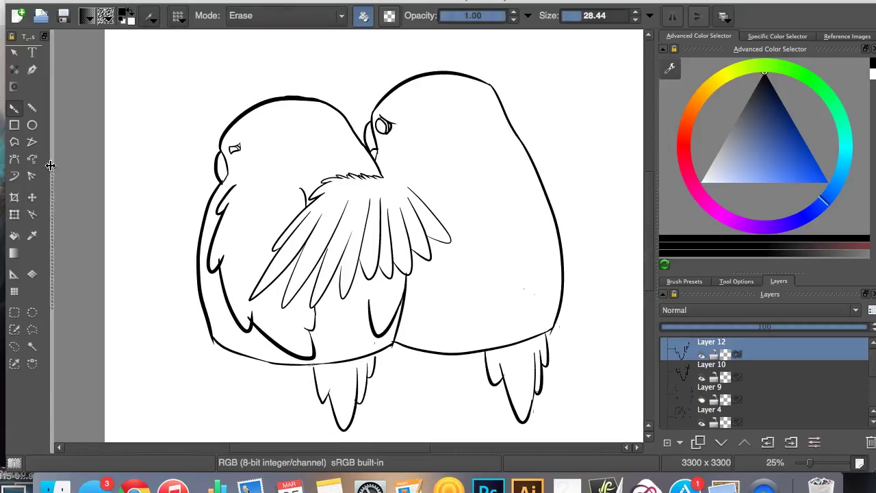
Try inking the right bird's folded-wing feathers along the outer edge of its body.
key(b)
key(minus)
key(plus)
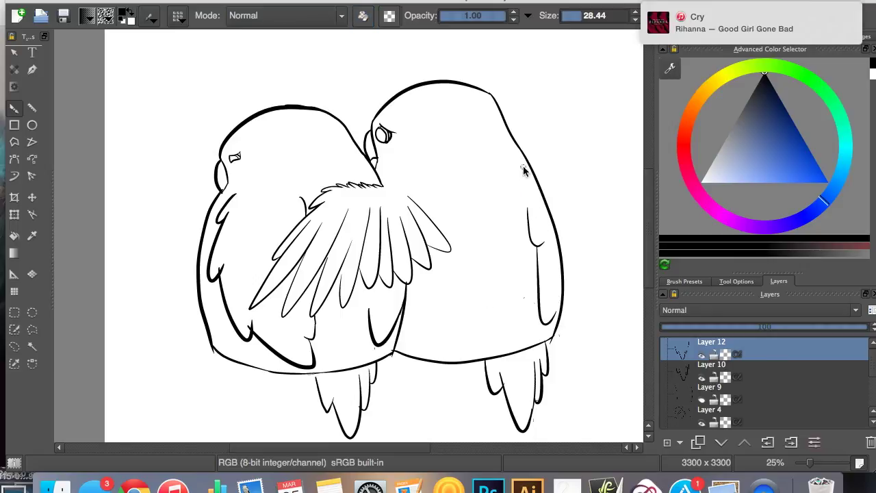
drag(519, 181, 531, 226)
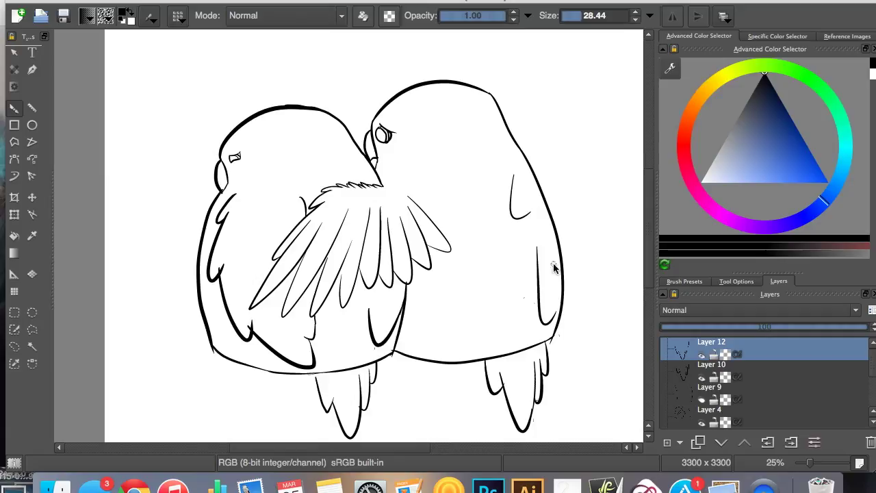
key(ctrl+z)
key(minus)
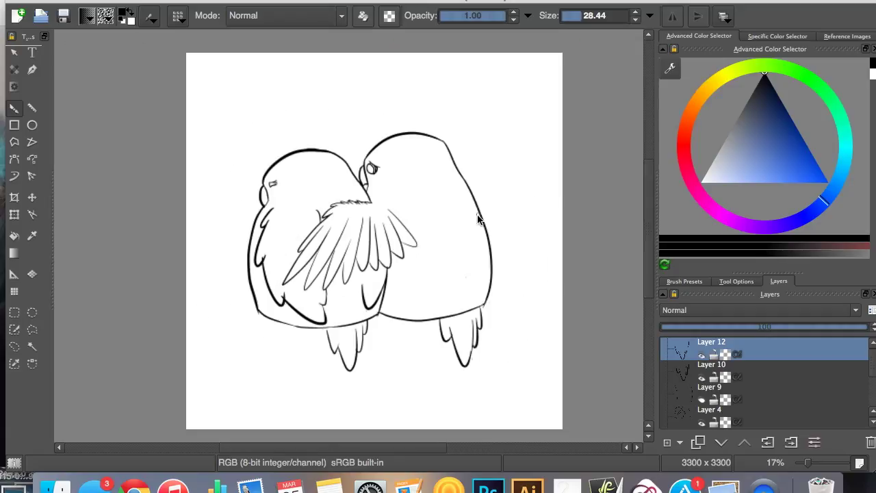
Ink a short feather edge between the draped wing and the left bird's lower right feather.
key(plus)
key(plus)
scroll(384, 277, down, 1)
scroll(367, 308, right, 2)
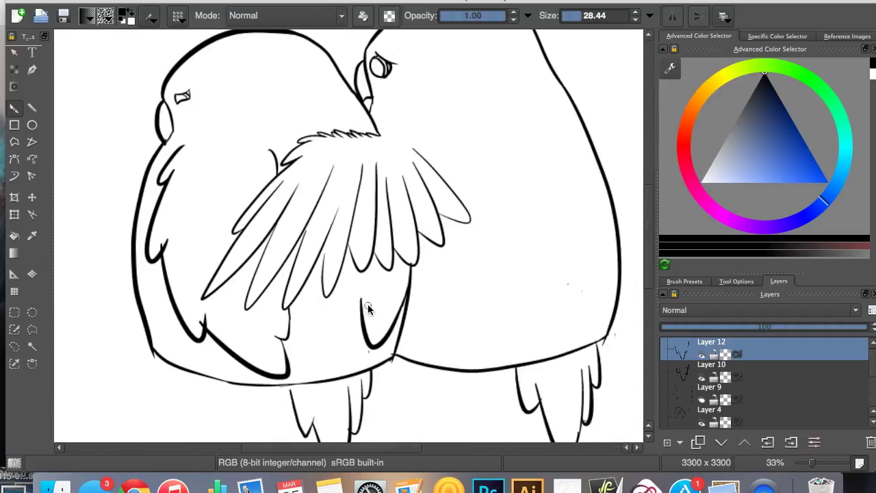
scroll(356, 298, right, 5)
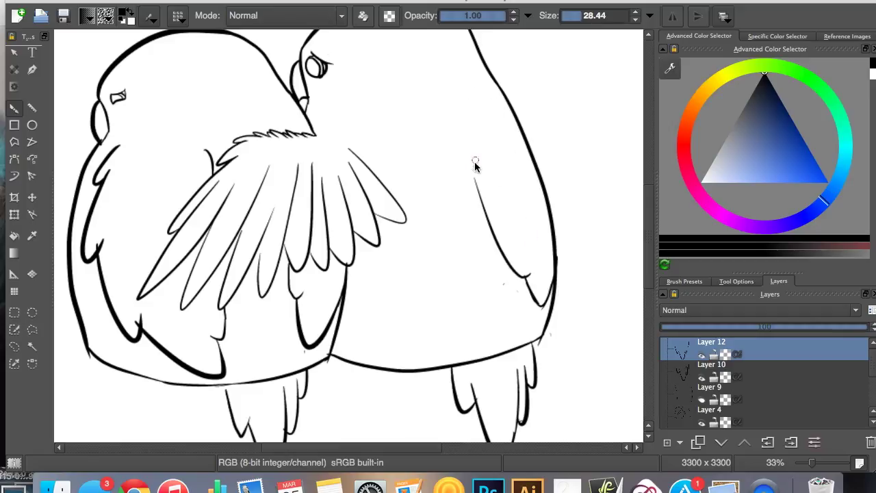
Ink the right bird's folded wing as three overlapping feathers and thicken their outlines.
drag(451, 119, 481, 174)
key(minus)
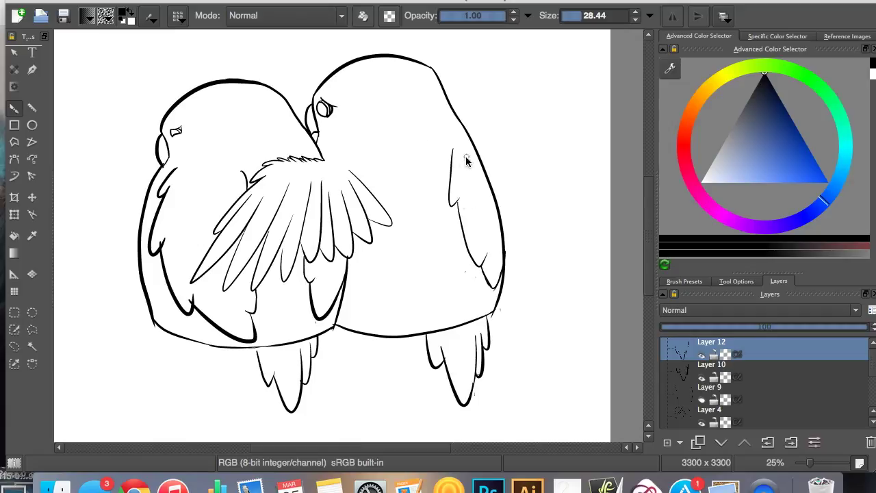
key(e)
key(plus)
key(plus)
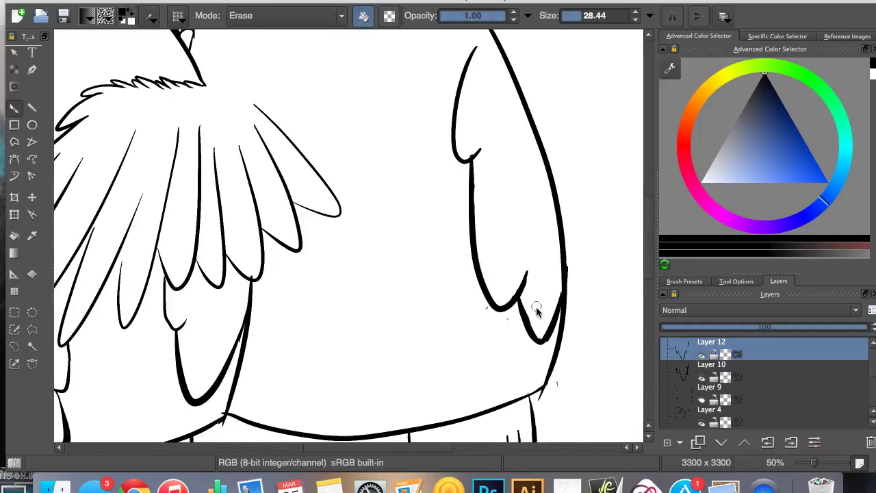
Inspect the folded wing and tail line art of both birds at different magnifications.
scroll(622, 255, up, 3)
key(minus)
key(plus)
key(plus)
key(plus)
key(plus)
key(minus)
key(minus)
key(minus)
key(minus)
key(minus)
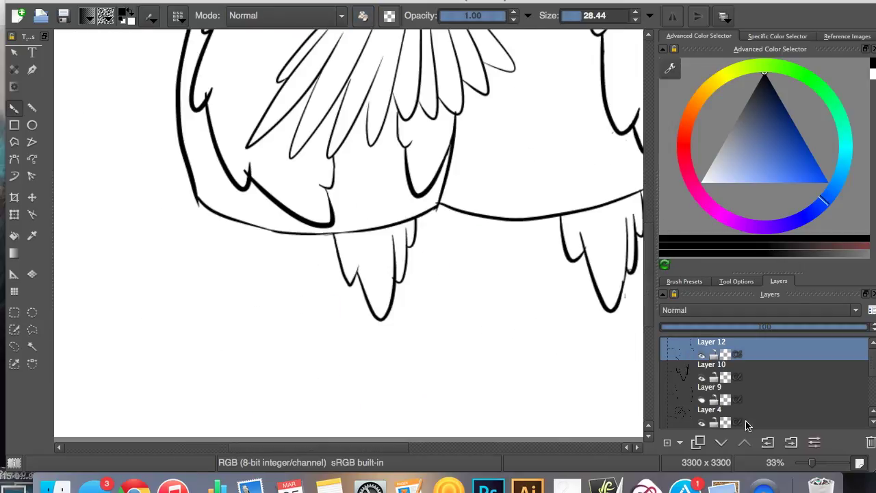
Delete the hidden guide layer and merge the tail and wing layers down into Layer 4.
scroll(752, 390, down, 1)
click(751, 391)
scroll(751, 391, down, 2)
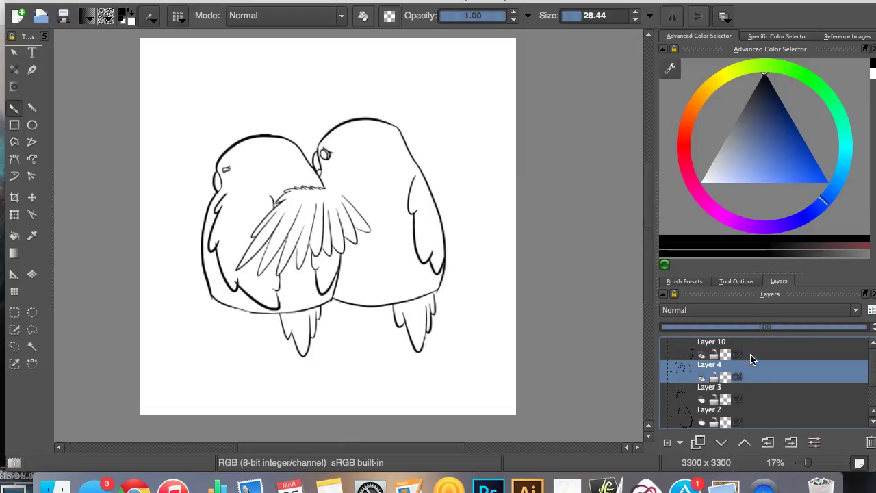
Erase the overshooting line ends at the right bird's lower outer body corner on Layer 4.
key(e)
key(plus)
key(plus)
key(plus)
key(plus)
scroll(516, 374, right, 3)
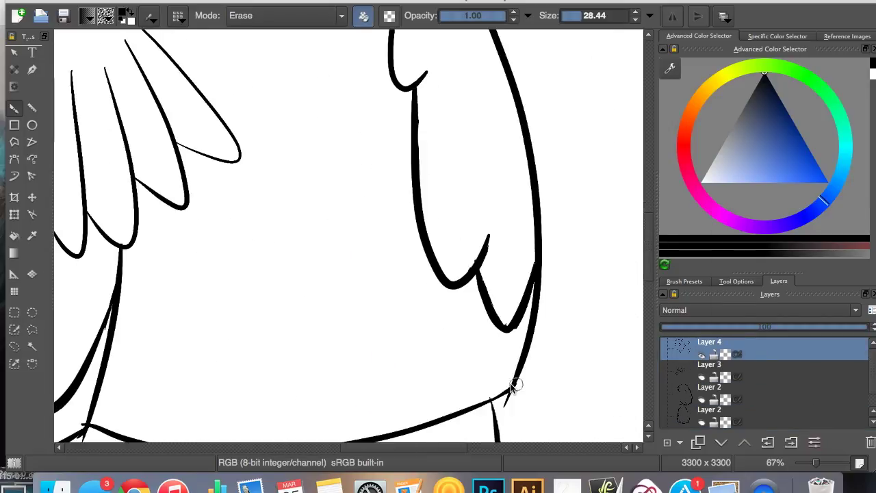
scroll(508, 400, down, 3)
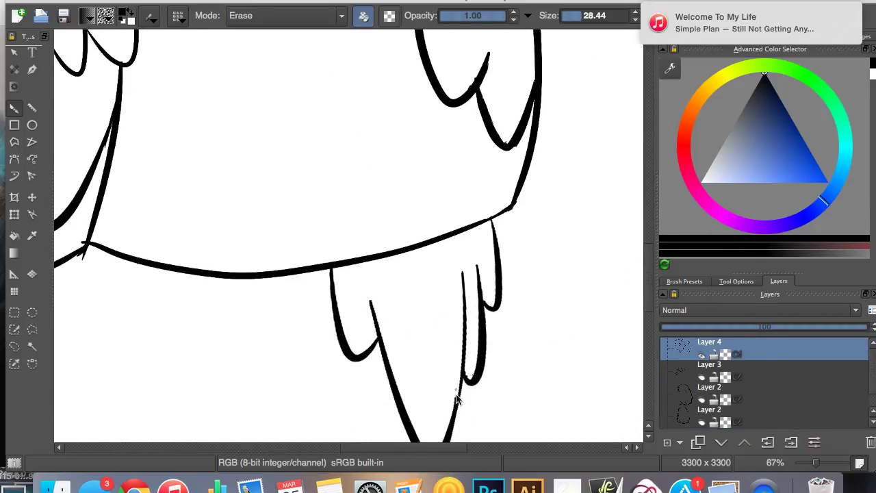
Erase stray marks and overshooting line ends around the left bird's body outline and feathers.
scroll(397, 262, left, 5)
scroll(318, 449, left, 5)
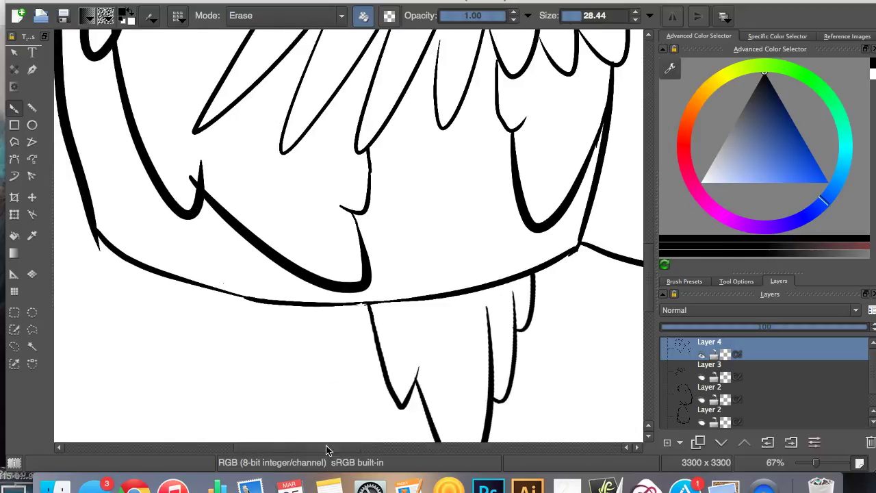
scroll(283, 293, up, 5)
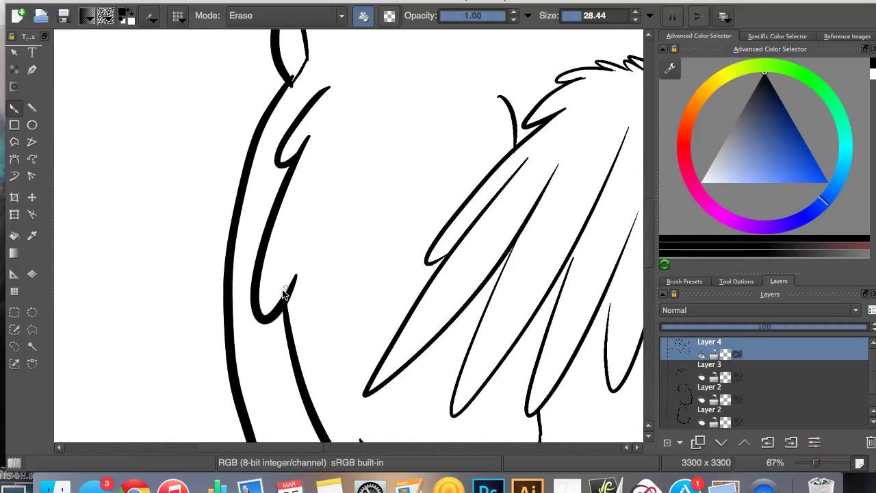
scroll(289, 251, right, 5)
scroll(341, 180, right, 3)
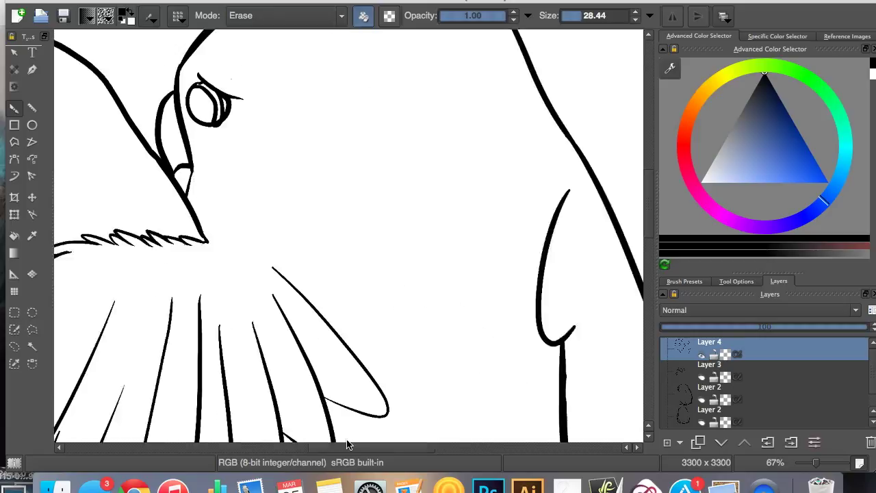
key(minus)
scroll(323, 275, down, 3)
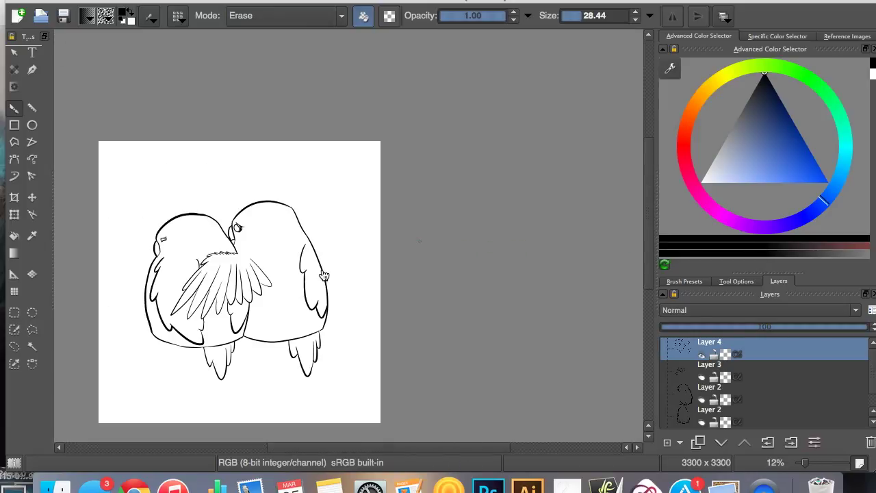
Clean up the rough edge at the lowest feather tip of the right bird's folded wing with the eraser.
scroll(248, 272, up, 4)
scroll(249, 272, right, 2)
scroll(367, 154, up, 3)
scroll(528, 243, down, 3)
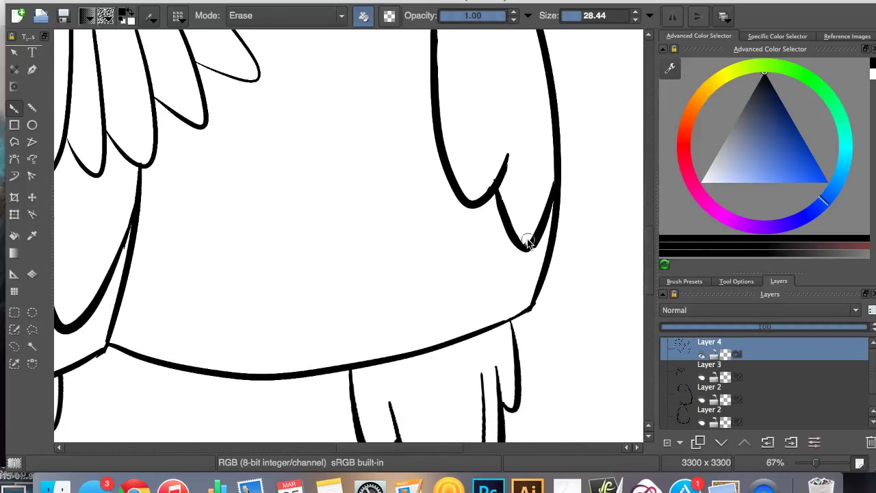
Add Layer 13 and make a grown contiguous selection of the right bird's body and draped wing from Layer 4's line art.
scroll(530, 236, down, 4)
click(667, 441)
click(32, 346)
click(342, 211)
scroll(336, 233, up, 4)
scroll(410, 274, up, 2)
click(709, 370)
drag(458, 70, 449, 140)
scroll(547, 196, down, 2)
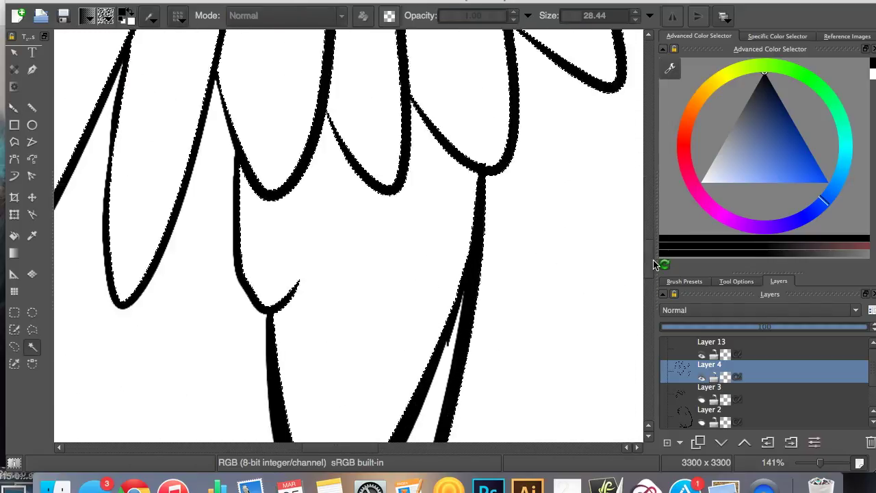
scroll(555, 269, up, 2)
key(b)
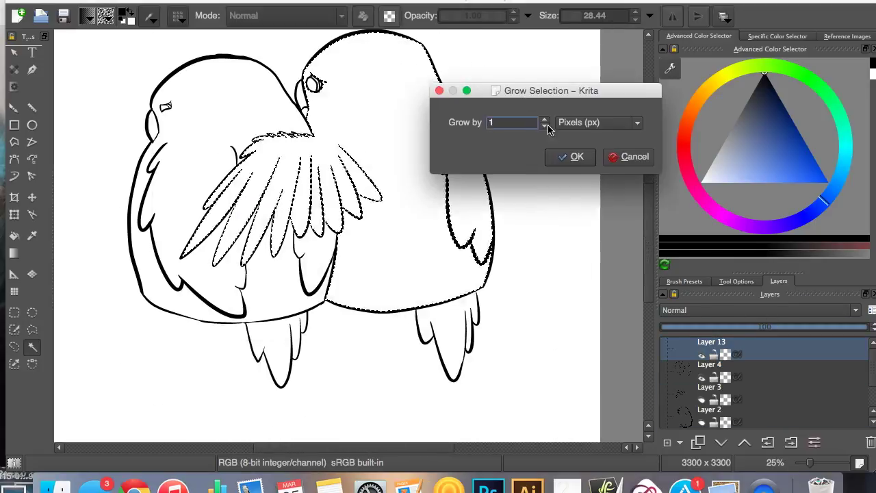
key(Return)
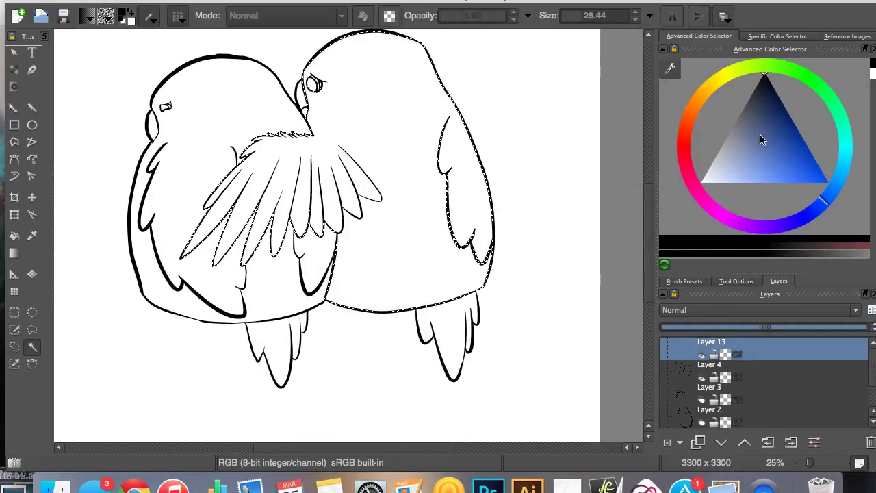
Fill the selected body and wing with orange-yellow on Layer 13 and place Layer 4 above it.
click(708, 82)
drag(759, 118, 785, 175)
key(shift+BackSpace)
drag(748, 376, 753, 339)
Try the Multiply and Overlay blending modes on Layer 4's line art.
click(753, 310)
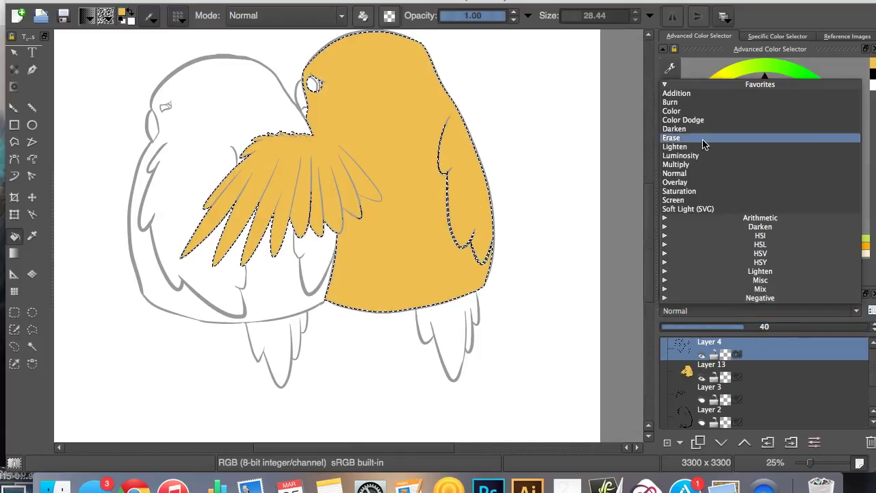
click(677, 164)
click(725, 310)
click(675, 182)
click(722, 311)
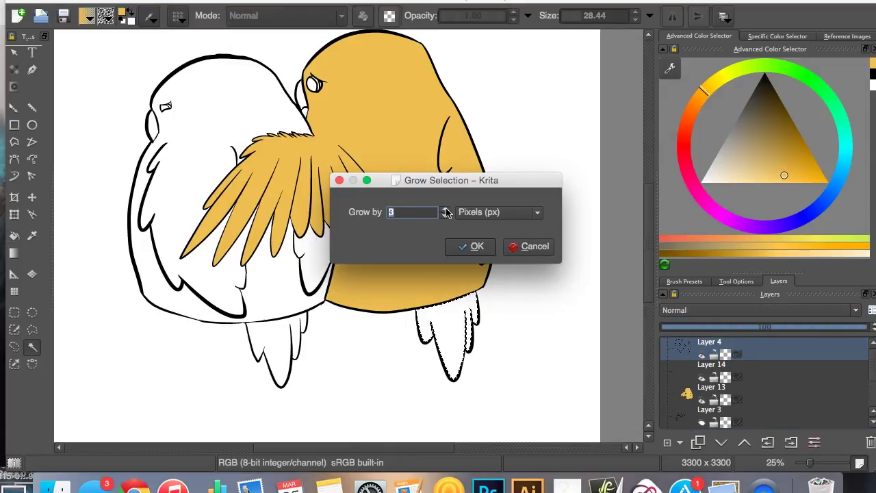
Grow the right bird's tail selection by 3 pixels and fill it with dark green on Layer 14.
click(470, 244)
click(802, 74)
drag(788, 172, 770, 134)
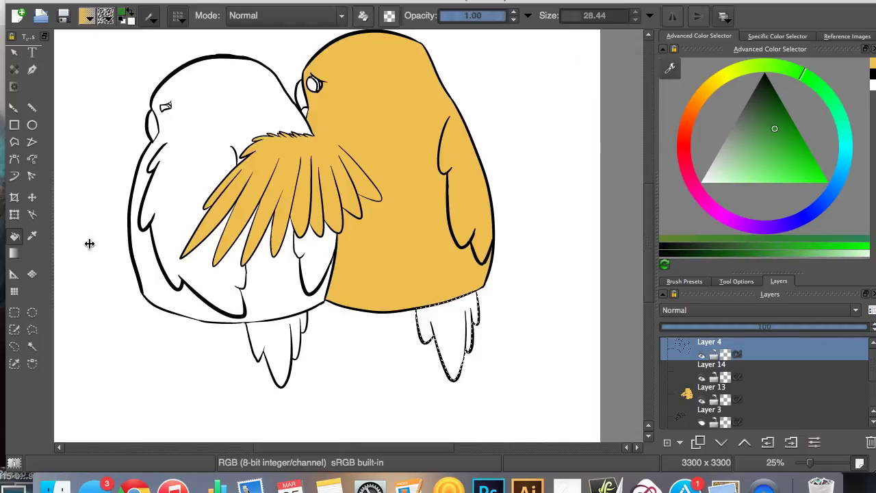
click(711, 366)
key(shift+BackSpace)
Fill the right bird's beak with dark grey and clear the selection.
click(738, 108)
key(shift+BackSpace)
key(ctrl+shift+a)
Try the Overlay, Darken and Color blending modes on Layer 4 over the flat colors.
click(753, 348)
click(753, 310)
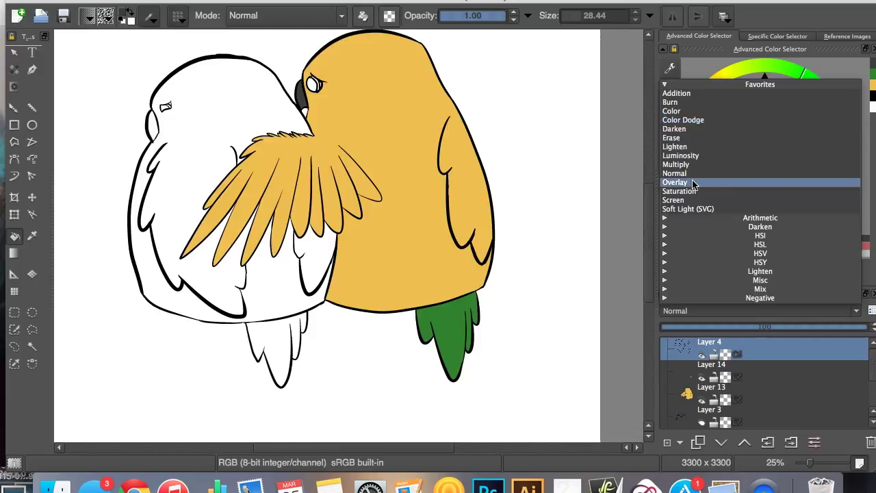
click(685, 179)
click(711, 311)
click(712, 311)
click(712, 312)
click(704, 129)
click(712, 312)
click(692, 218)
click(712, 311)
click(696, 111)
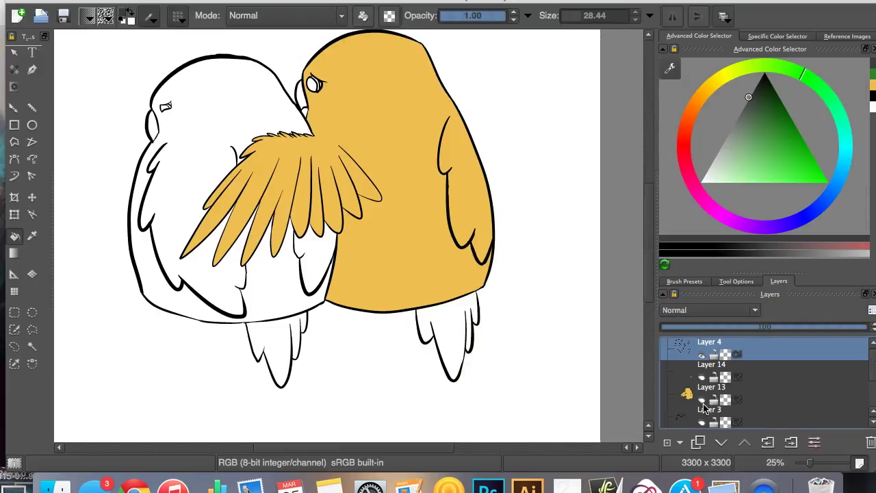
Colorize Layer 4's line art teal with the HSV/HSL adjustment filter, using hue 180 and saturation 50.
click(294, 2)
mouse_move(301, 15)
click(465, 134)
click(577, 145)
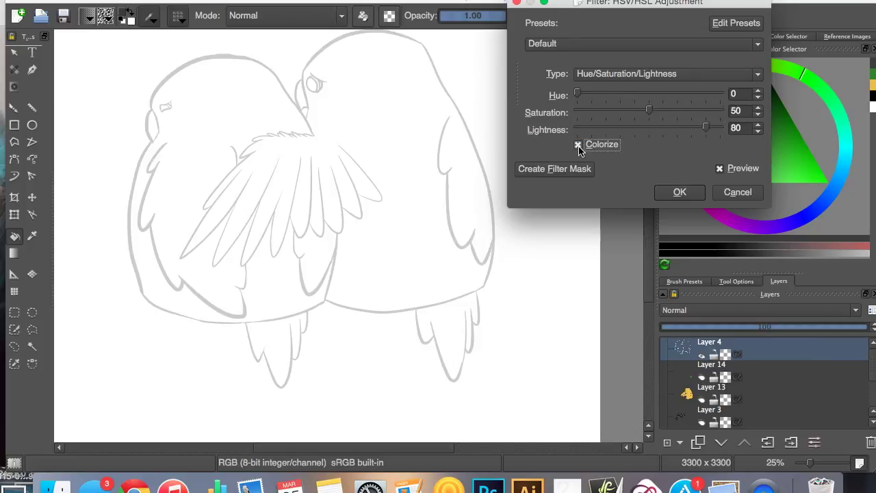
drag(644, 96, 590, 94)
drag(706, 128, 678, 128)
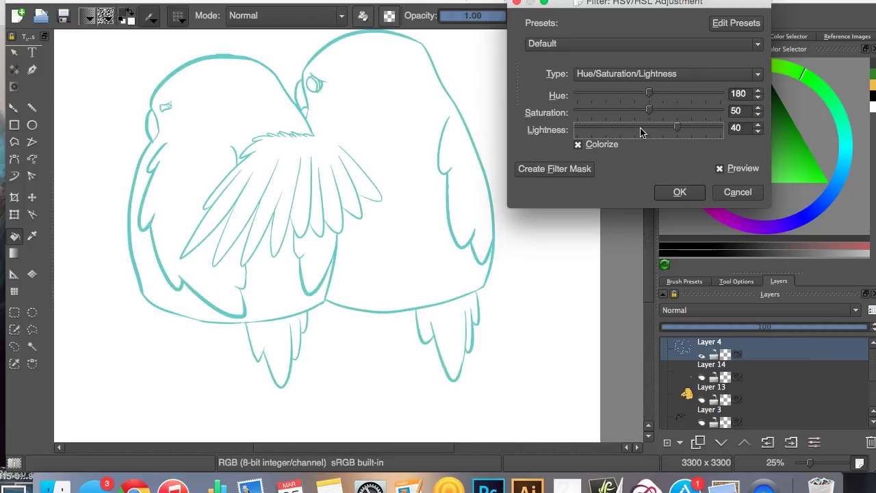
click(680, 192)
Try other blending modes on Layer 4's teal line art over the flat colors.
click(712, 312)
click(694, 167)
click(712, 312)
click(694, 185)
Select the left bird's body and fill it with light blue on a new Layer 15 above Layer 14.
click(747, 390)
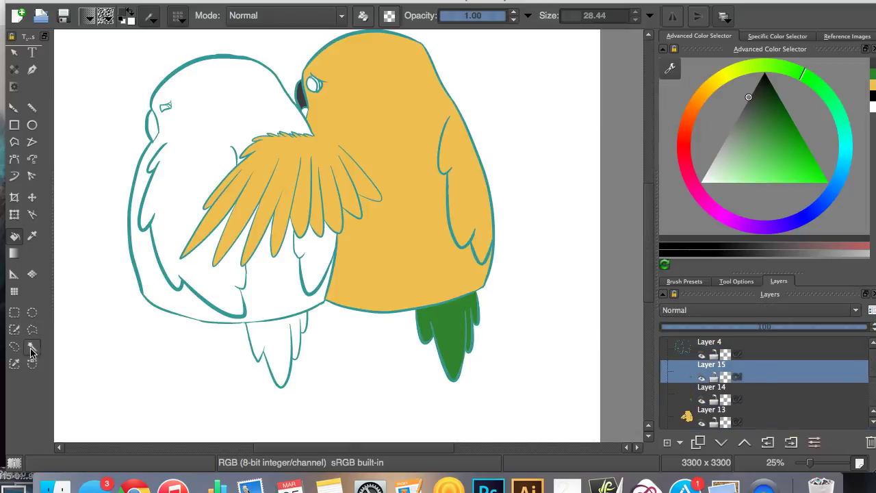
click(31, 351)
click(205, 96)
click(842, 164)
click(746, 143)
click(771, 144)
key(shift+BackSpace)
click(771, 147)
key(shift+BackSpace)
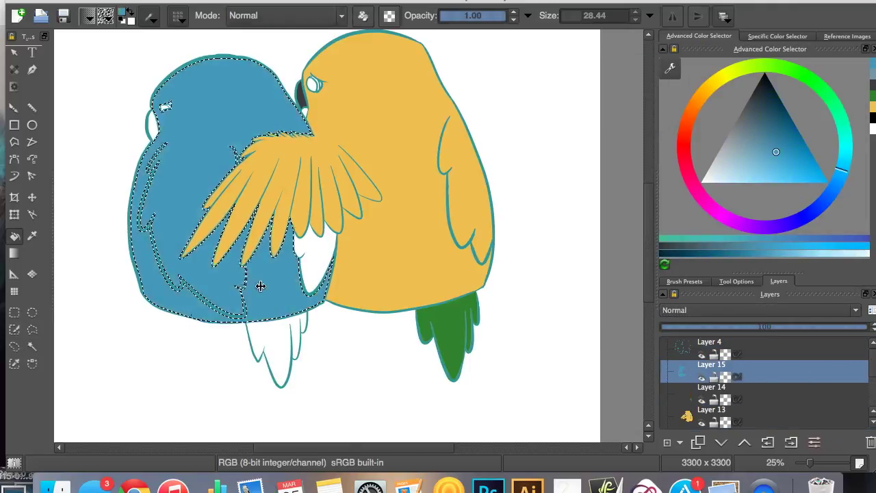
click(766, 173)
key(shift+BackSpace)
click(760, 169)
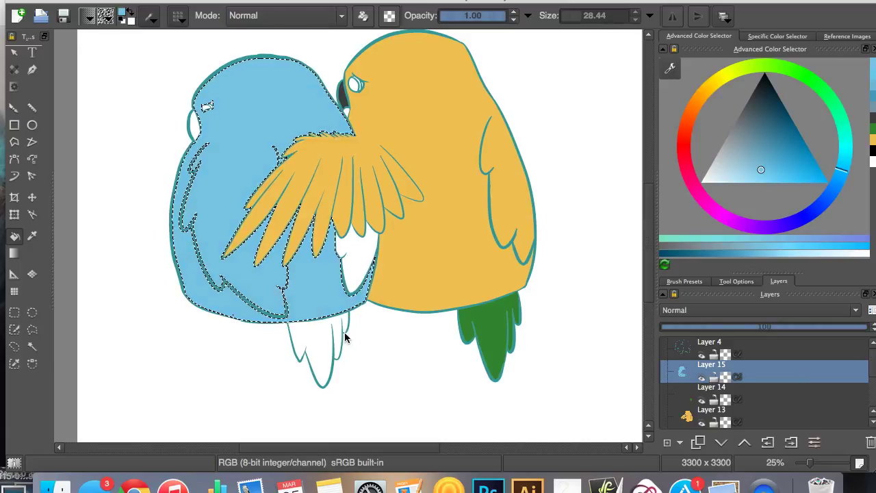
Fill the left bird's remaining white patch below the draped wing with the same light blue on Layer 15.
key(Insert)
click(765, 393)
click(32, 346)
click(294, 123)
click(32, 347)
click(352, 253)
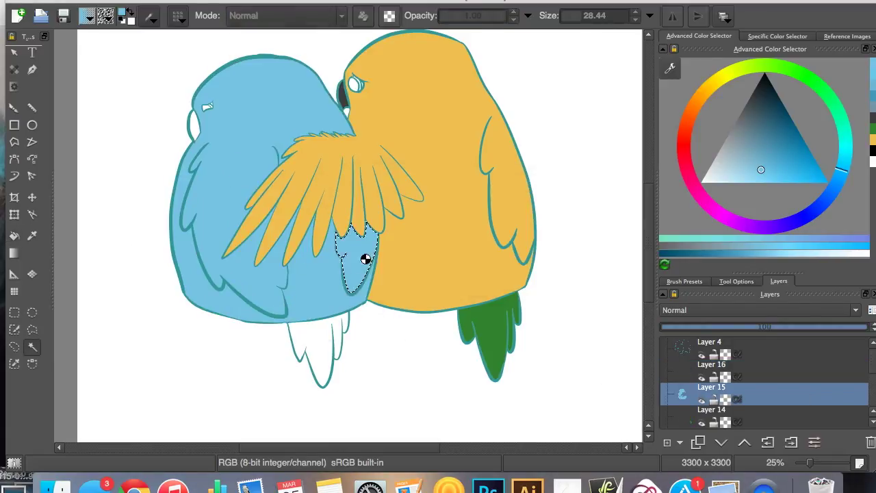
Grow the left bird's tail selection and fill it with dark blue on a new Layer 17.
click(299, 164)
key(Insert)
key(f)
click(293, 170)
click(470, 244)
click(770, 119)
click(320, 349)
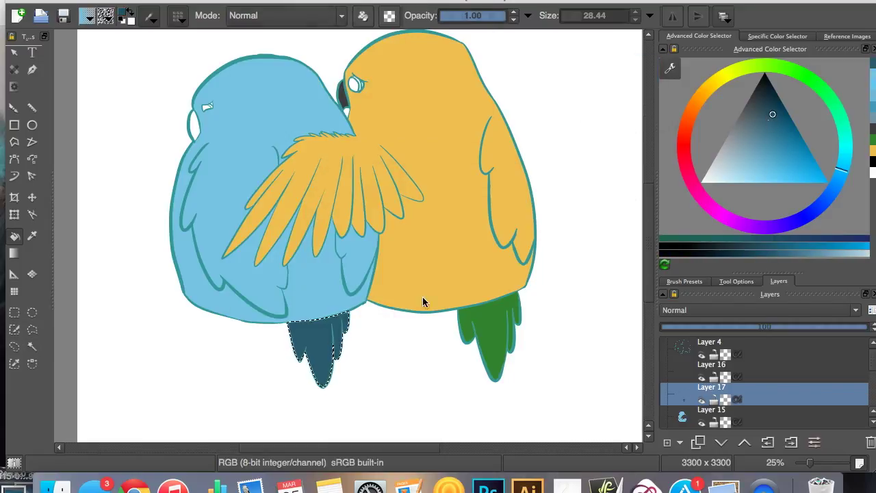
Select the left bird's beak, grow the selection and fill it with light beige on Layer 17.
click(33, 347)
click(194, 126)
click(293, 174)
click(469, 246)
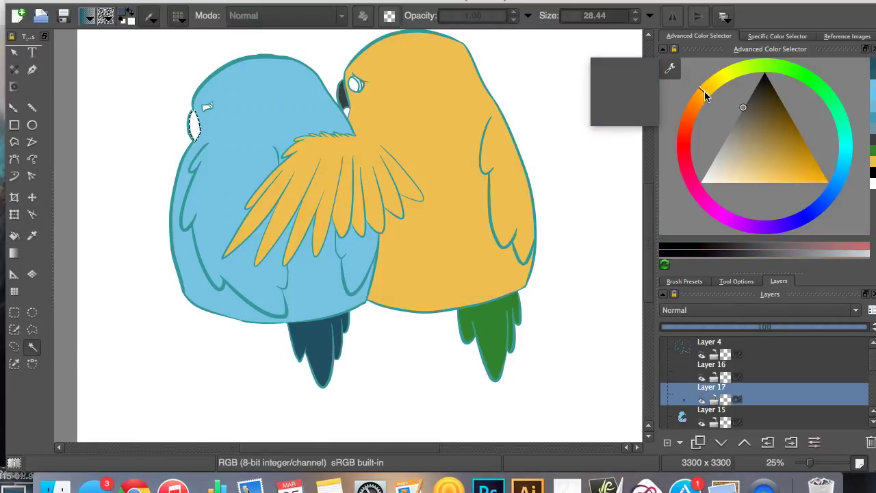
click(194, 126)
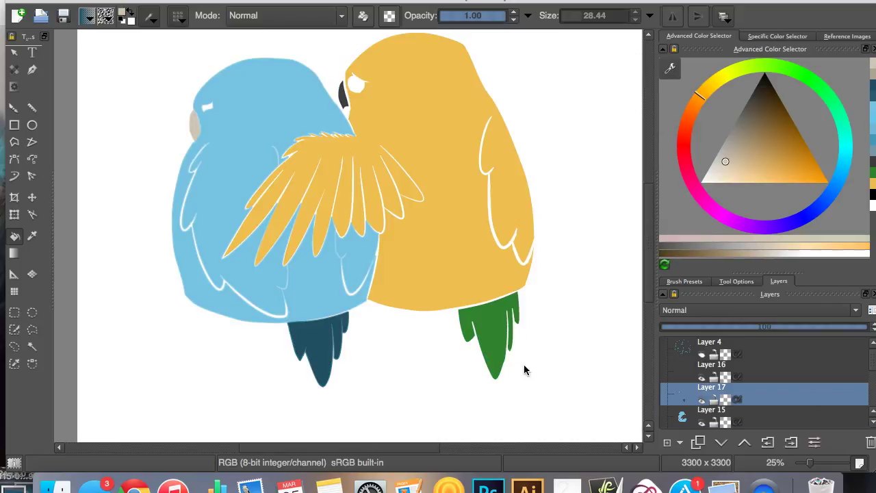
Paint the gaps joining the right bird's tail and beak to its body in matching green and dark grey on Layer 18.
scroll(640, 266, up, 5)
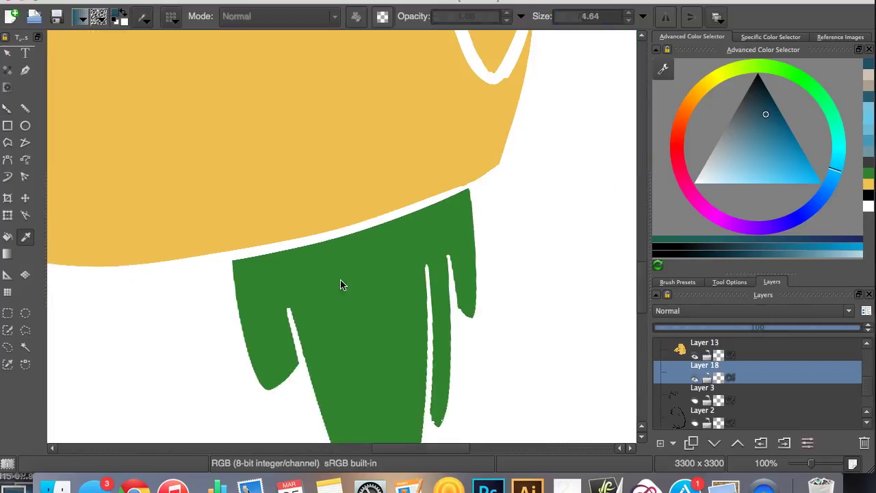
ctrl+click(342, 283)
drag(254, 250, 463, 170)
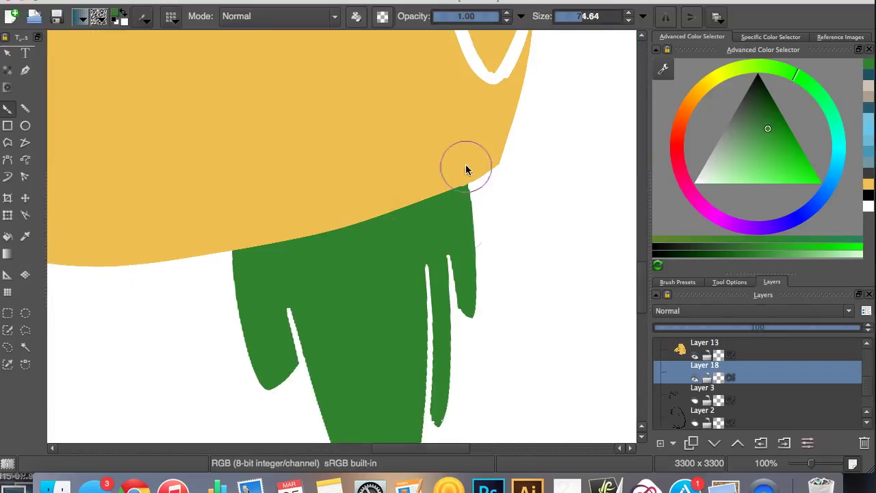
scroll(466, 170, down, 5)
scroll(393, 245, up, 6)
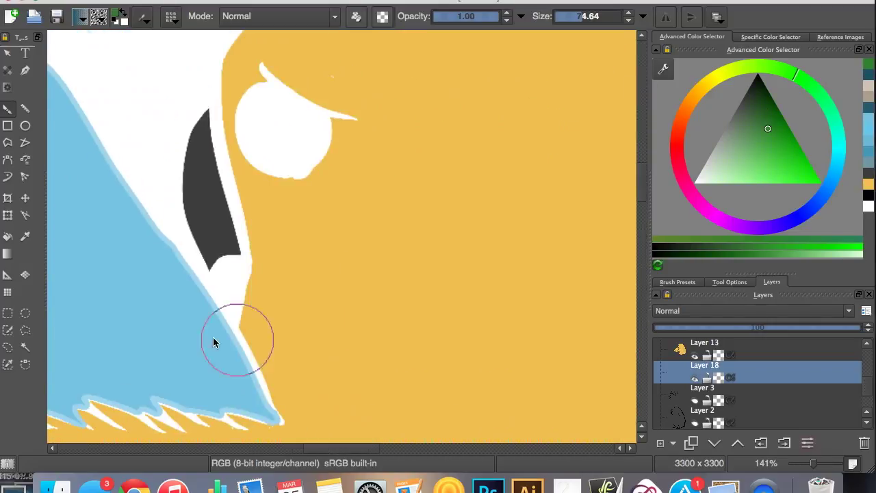
ctrl+click(239, 250)
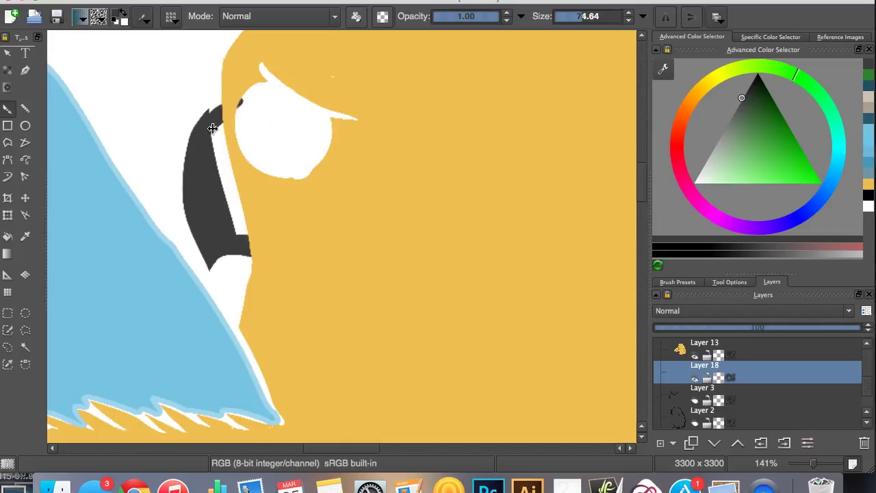
Paint the gap between the left bird's beak and face with the beak's light beige on Layer 18.
scroll(226, 303, down, 5)
scroll(616, 191, up, 8)
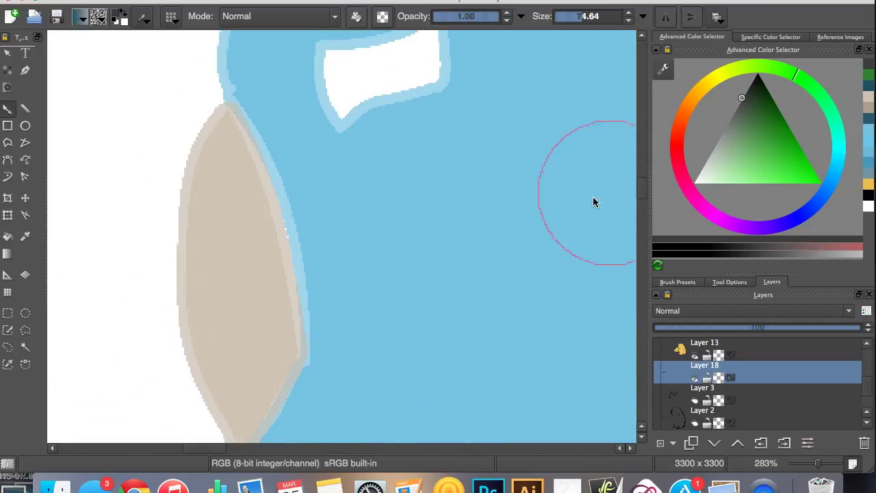
ctrl+click(284, 316)
scroll(238, 115, down, 8)
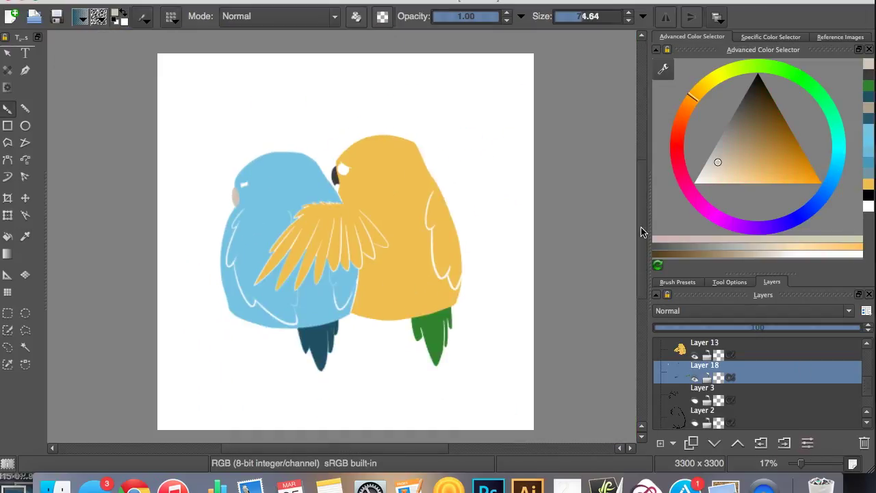
Select the right bird's pupil, grow the selection and fill it with black on a new Layer 19 below Layer 4.
scroll(342, 240, up, 2)
scroll(669, 425, down, 2)
scroll(359, 114, up, 6)
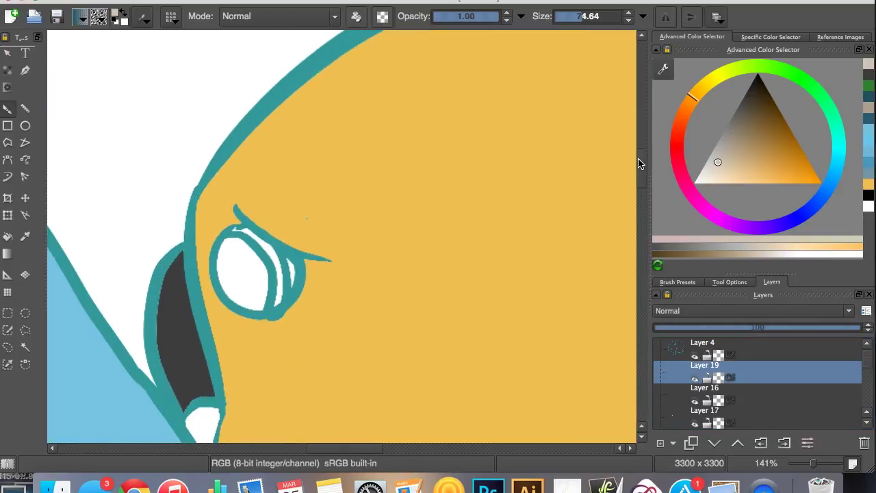
drag(385, 300, 513, 199)
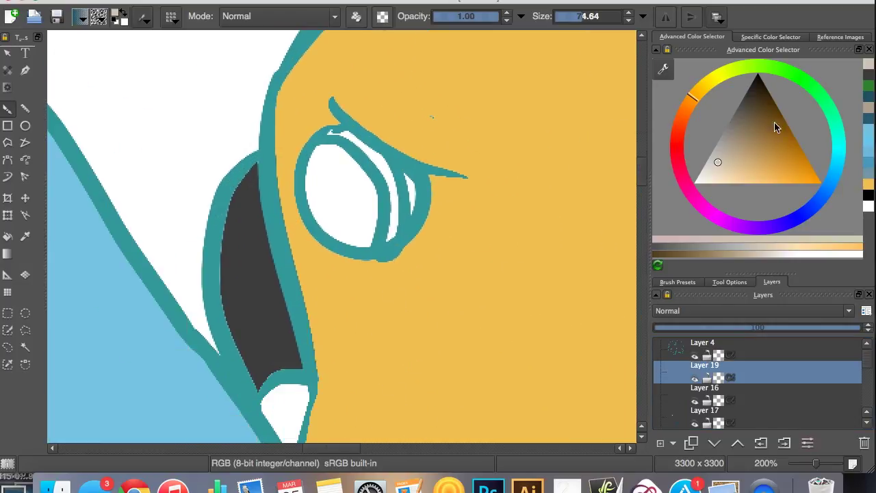
click(24, 348)
right_click(336, 211)
key(Return)
key(shift+BackSpace)
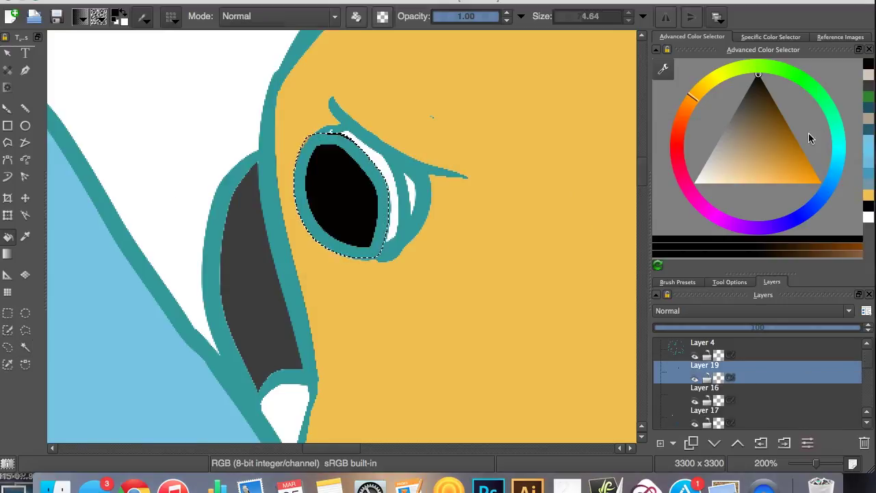
Paint the right bird's eye and brow gaps black beneath the body color, and round the eye's edge with yellow on Layer 13.
scroll(659, 363, down, 3)
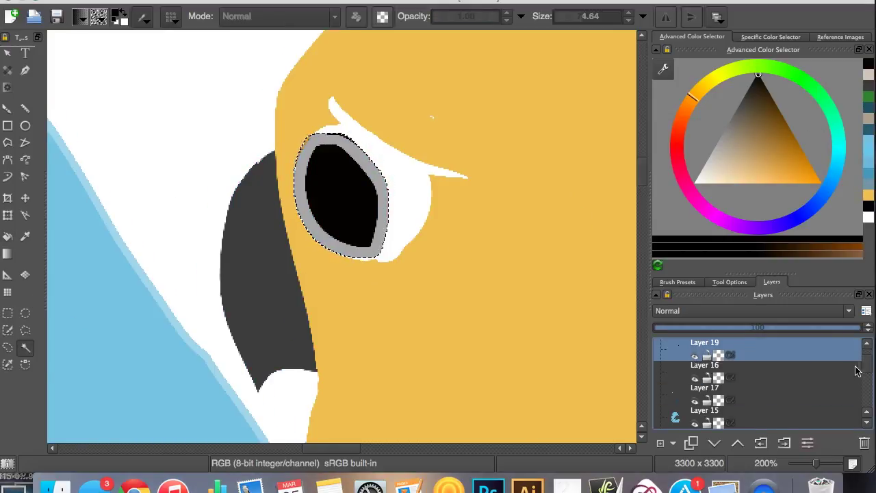
click(753, 349)
mouse_move(428, 128)
mouse_down()
mouse_move(361, 191)
mouse_move(373, 205)
mouse_up()
key(Page_Up)
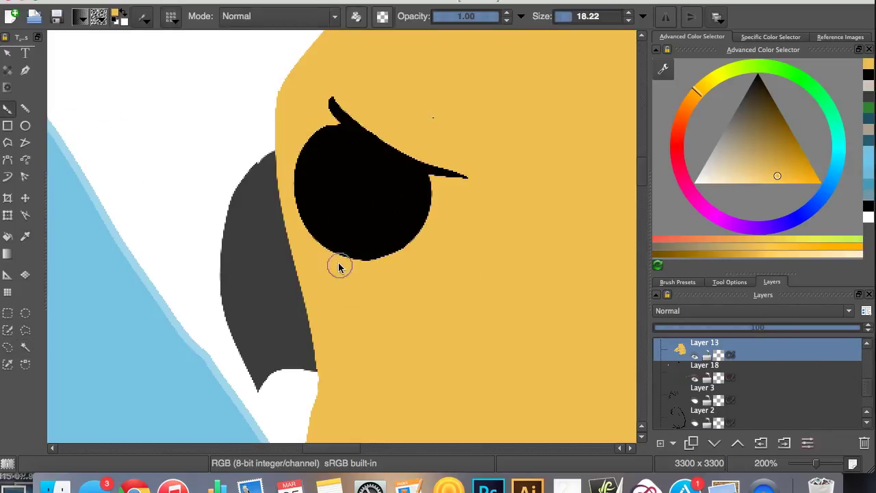
Paint the white of the right bird's eye on a new Layer 20 beneath the brow line, and hide Layer 4.
key(x)
key(Page_Down)
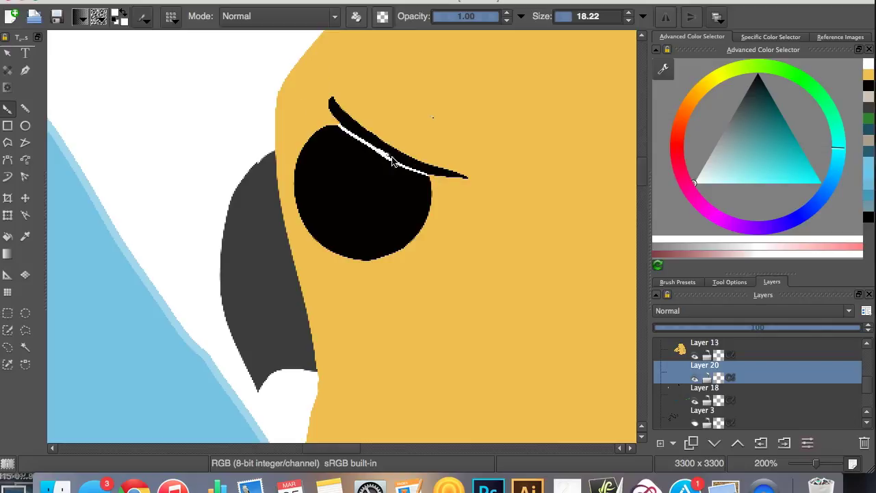
scroll(327, 165, up, 2)
scroll(479, 288, up, 3)
scroll(644, 171, down, 3)
drag(407, 332, 502, 171)
scroll(809, 352, up, 3)
drag(425, 159, 320, 73)
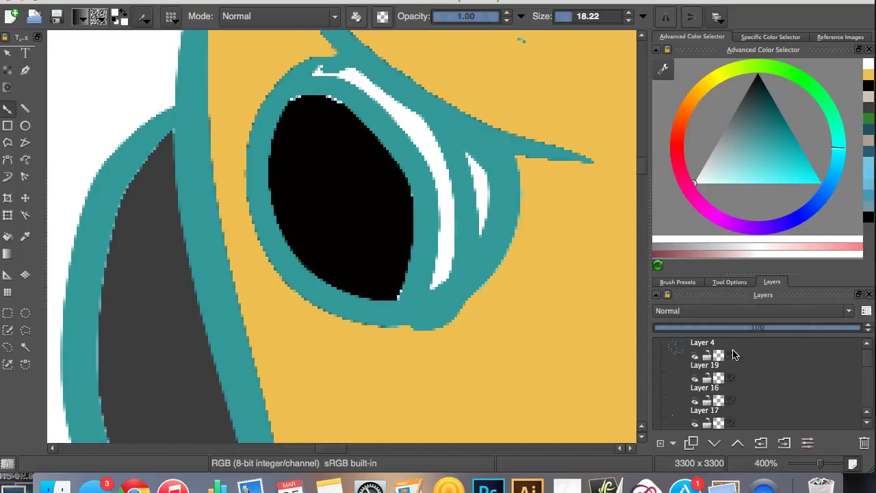
click(732, 354)
Paint the left bird's eye with a black pupil and clean up its edges.
scroll(573, 304, down, 5)
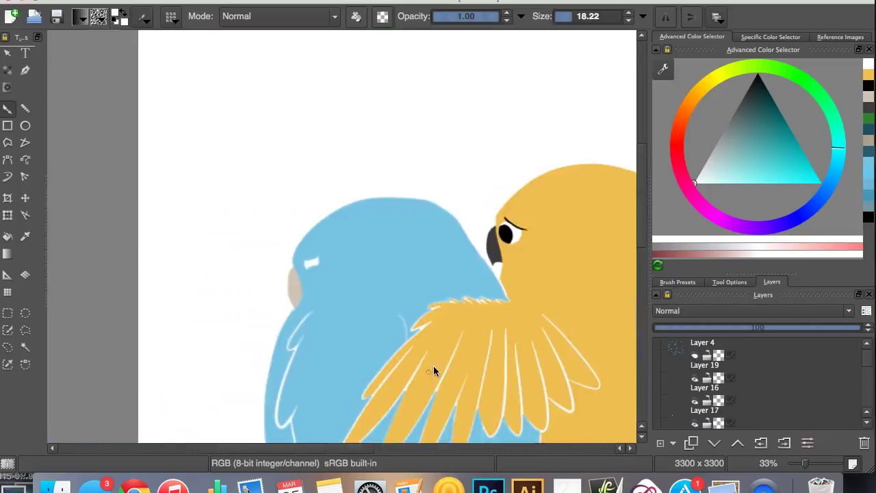
scroll(433, 366, up, 3)
key(plus)
key(x)
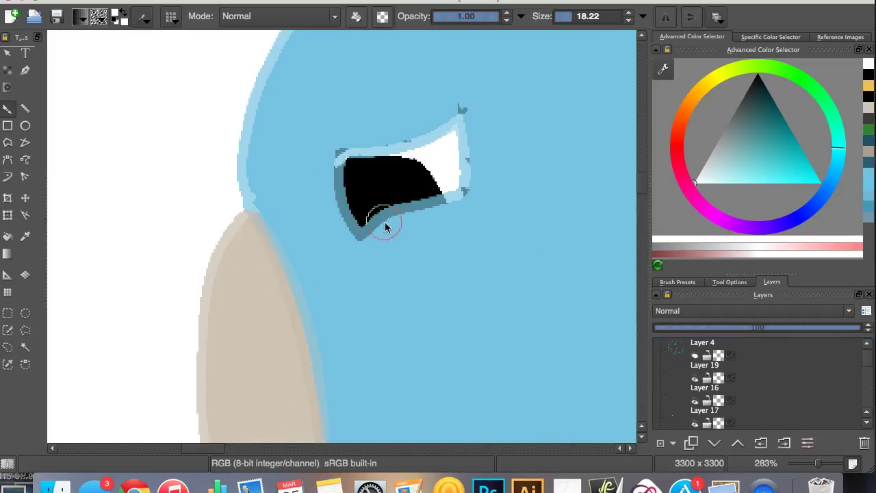
drag(351, 180, 346, 154)
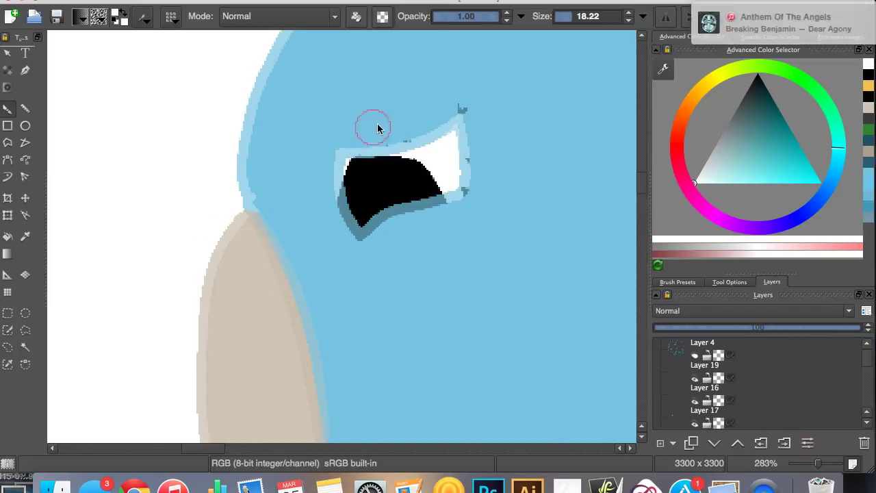
scroll(343, 452, down, 8)
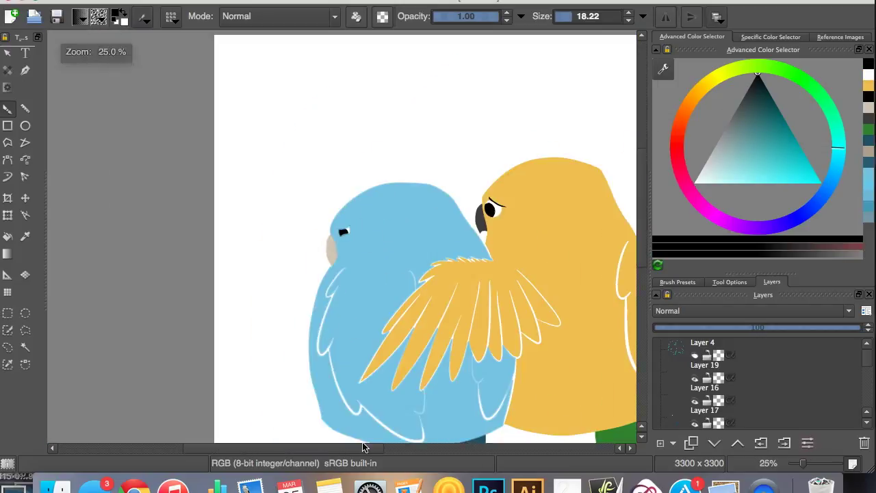
Cover the black brow line above the right bird's eye with the body's yellow on Layer 18.
scroll(396, 408, down, 2)
scroll(548, 324, up, 7)
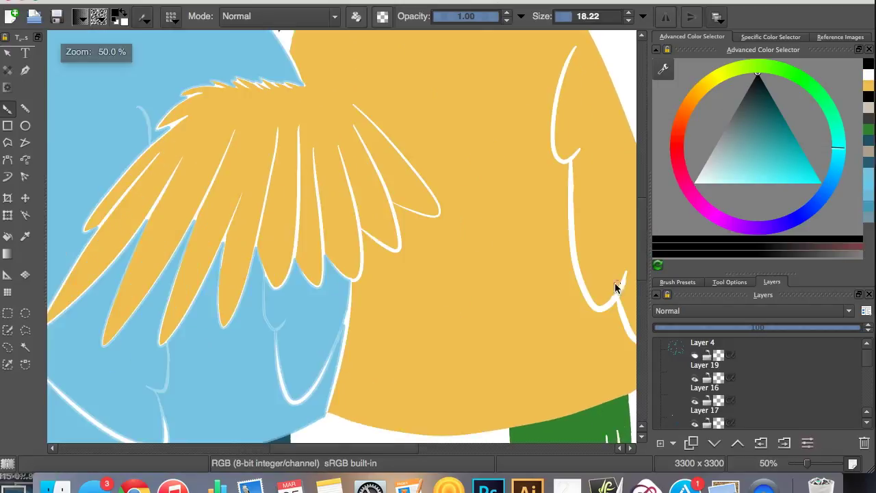
drag(298, 201, 263, 167)
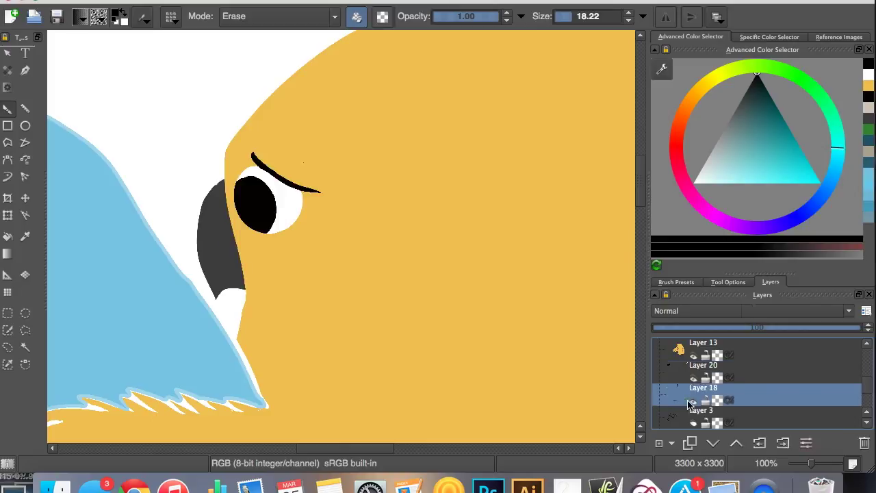
key(plus)
key(e)
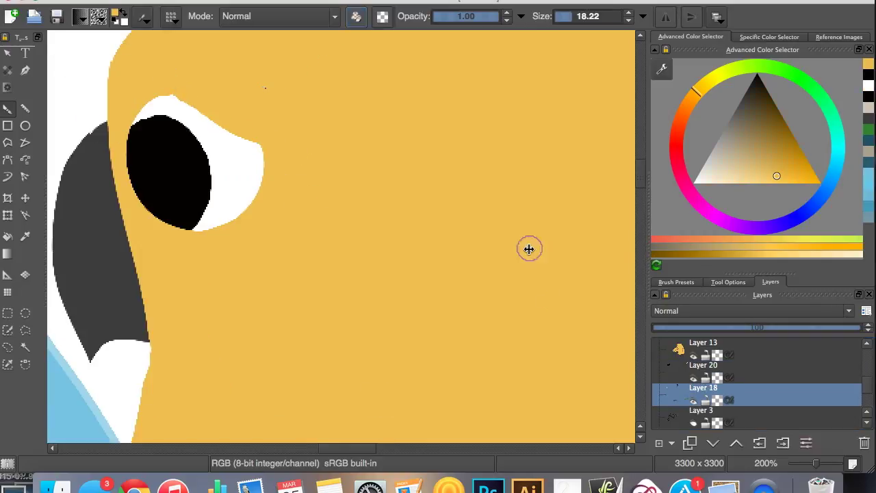
Merge the flat color layers below Layer 4 down into Layer 18.
scroll(532, 246, down, 8)
scroll(751, 381, down, 2)
right_click(751, 381)
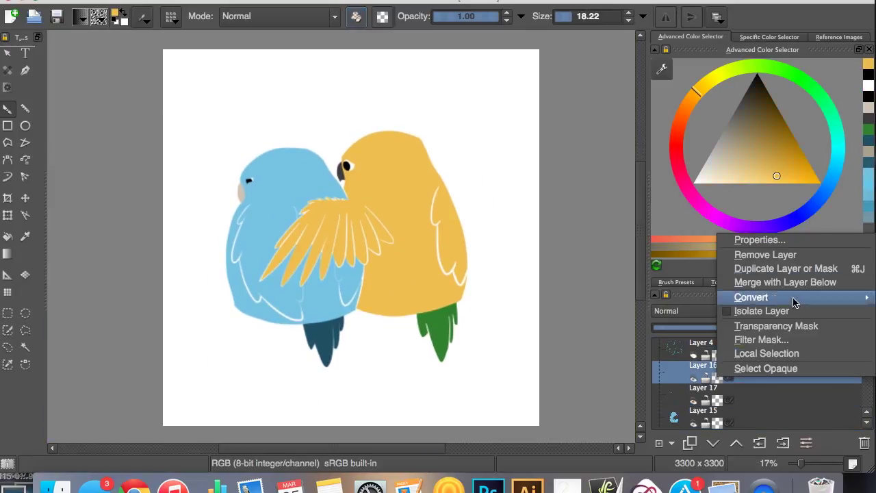
click(739, 282)
right_click(744, 377)
click(760, 282)
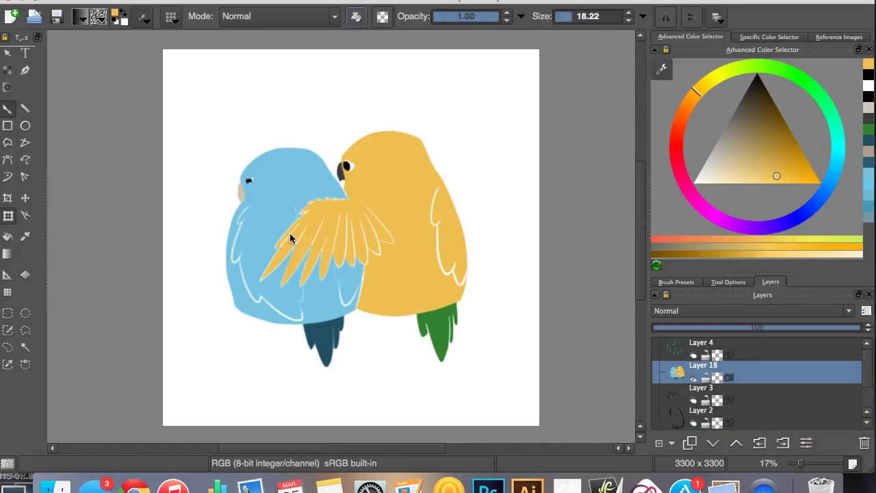
Select the right bird's yellow areas and paint bright yellow texture over its draped and folded wings with a textured brush at reduced opacity.
key(Insert)
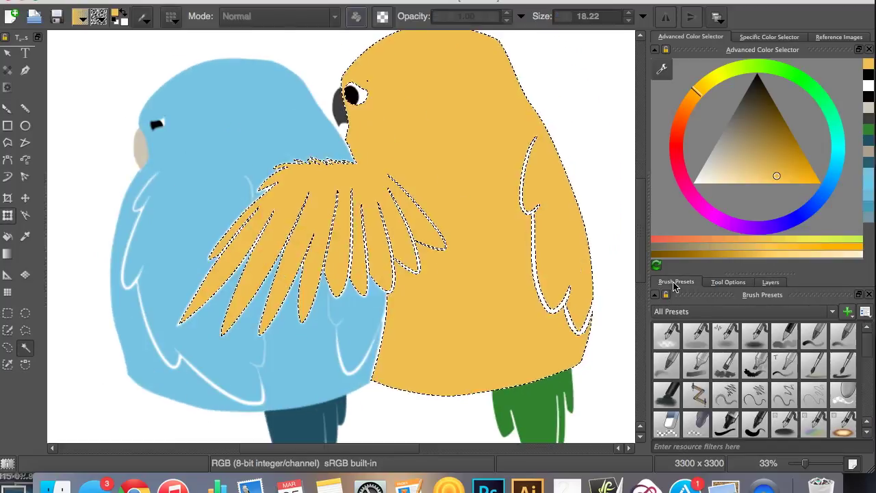
click(843, 396)
click(746, 177)
click(715, 83)
mouse_move(586, 244)
mouse_down()
mouse_move(440, 293)
mouse_move(452, 245)
mouse_move(445, 178)
mouse_up()
key(bracketright)
key(bracketright)
key(i)
key(i)
key(i)
key(i)
mouse_move(538, 294)
mouse_down()
mouse_move(152, 342)
mouse_move(137, 152)
mouse_up()
Try painting a blue texture over the draped wing's feathers with a larger brush at 0.93 opacity.
key(bracketleft)
key(bracketleft)
click(836, 161)
drag(782, 176, 809, 178)
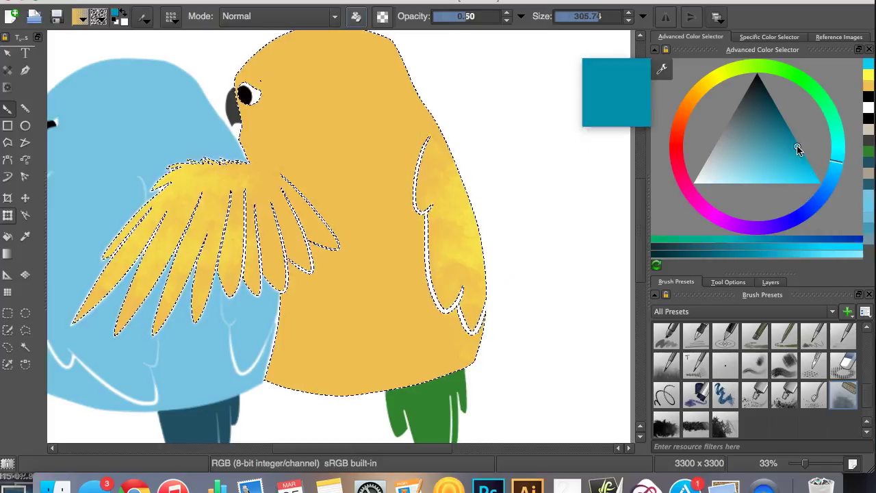
key(o)
key(o)
key(o)
key(o)
key(bracketright)
key(bracketright)
mouse_move(450, 356)
mouse_down()
mouse_move(489, 239)
mouse_move(575, 315)
mouse_up()
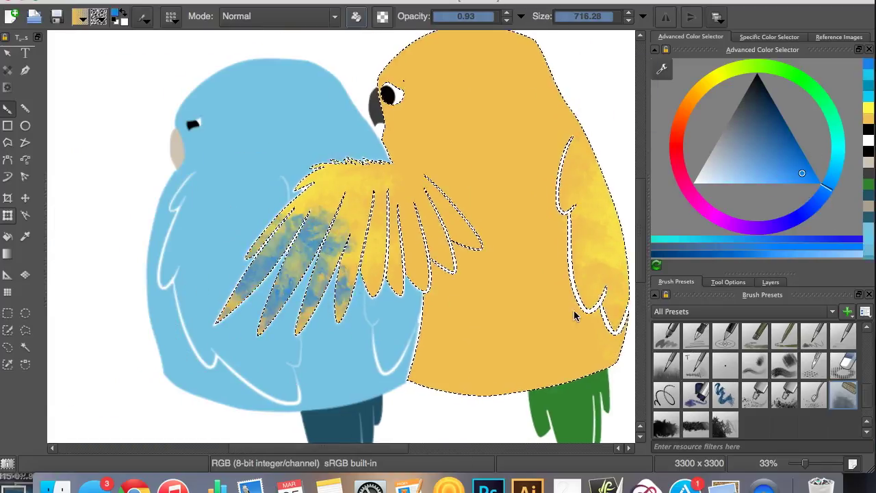
key(ctrl+z)
key(plus)
key(plus)
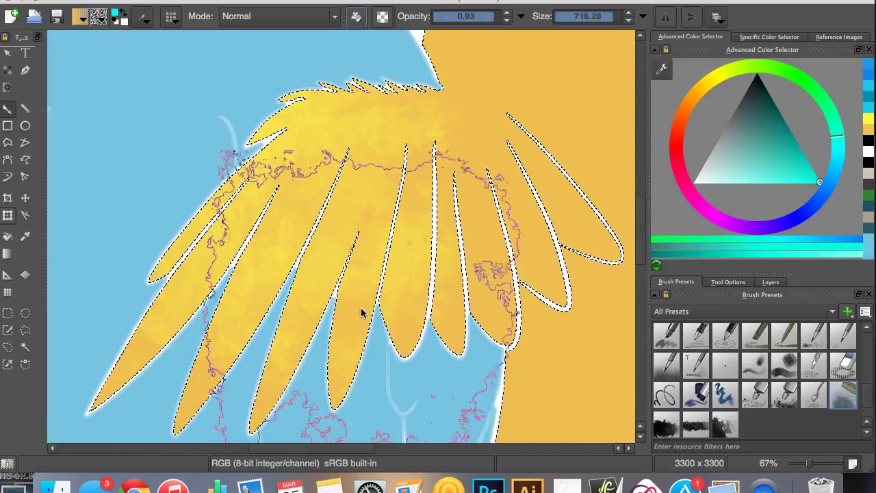
Try painting a turquoise texture over the feather tips of the draped and folded wings at 0.74 opacity.
key(minus)
key(minus)
key(minus)
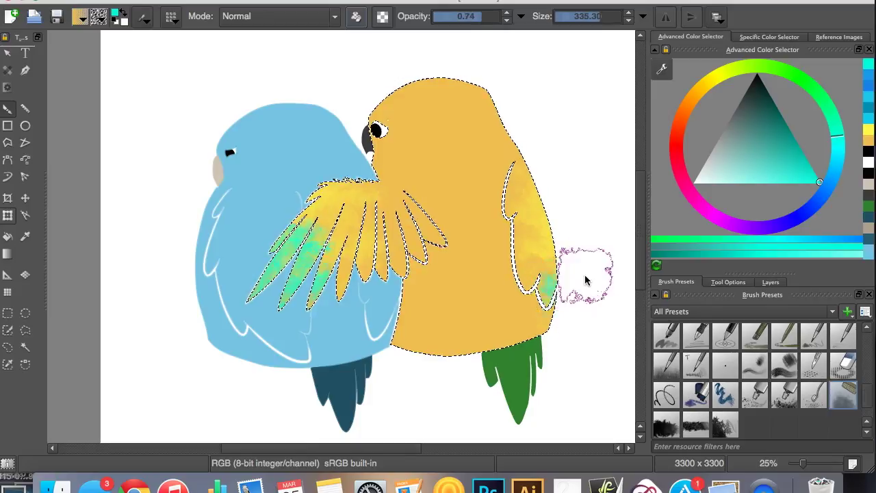
key(e)
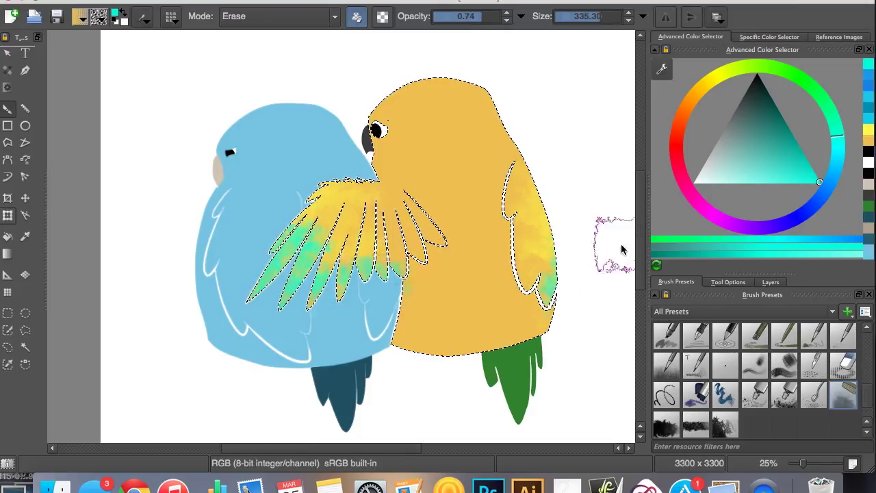
click(713, 80)
key(e)
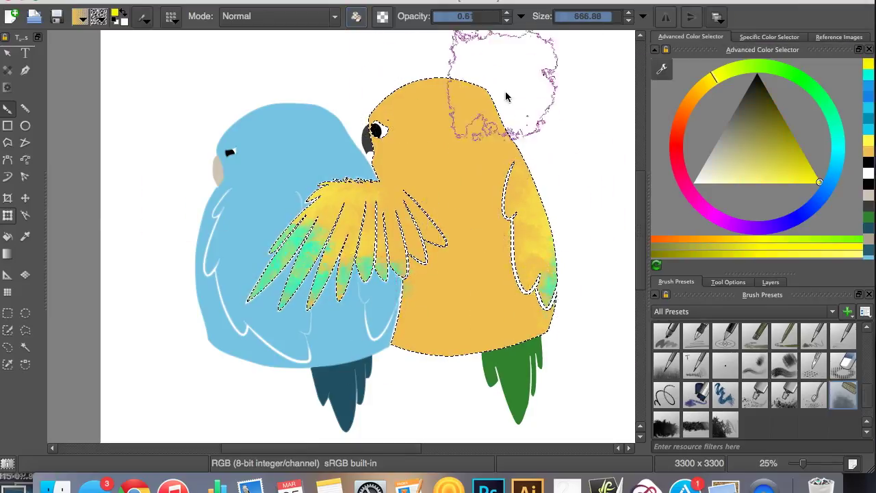
click(746, 238)
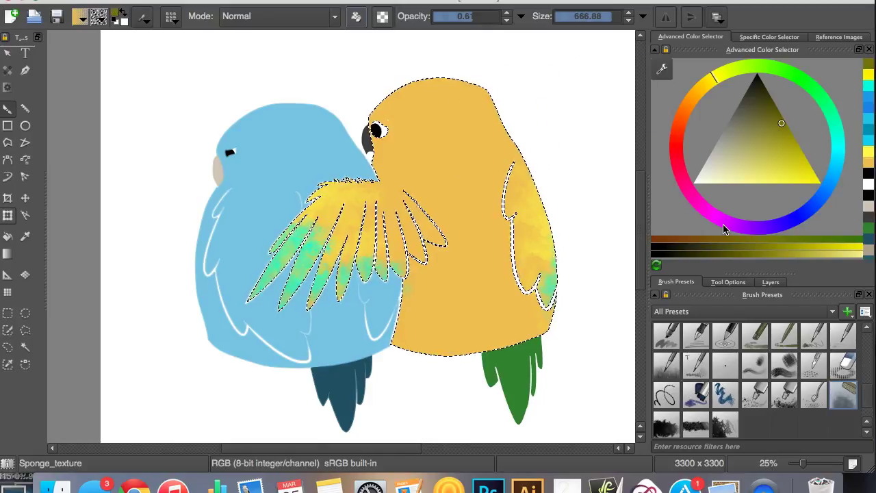
Paint a blue sponge texture over the feather tips of the draped and folded wings at 0.92 opacity.
click(814, 200)
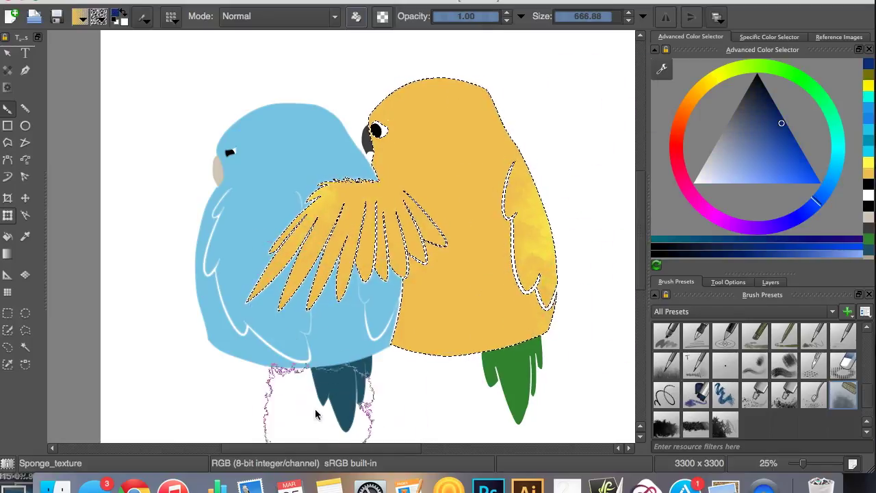
ctrl+click(284, 209)
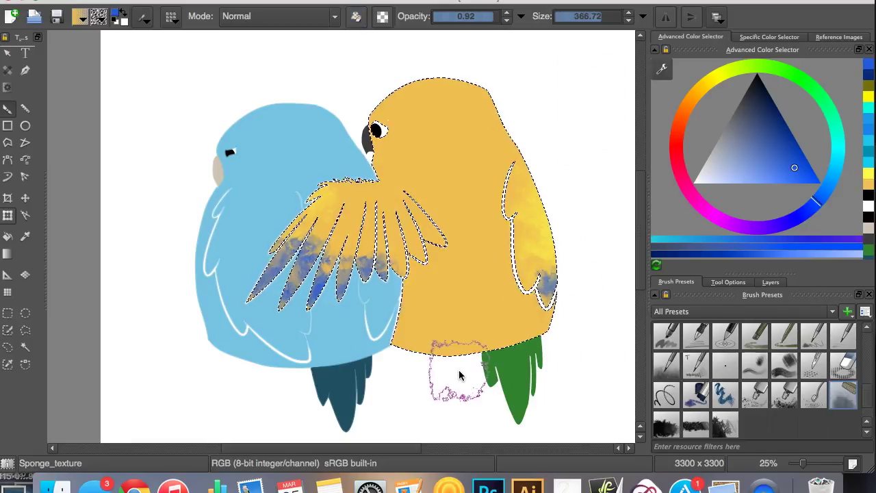
Choose an orange color and move Layer 22 between Layer 21 and Layer 18.
ctrl+click(479, 151)
click(771, 282)
click(753, 393)
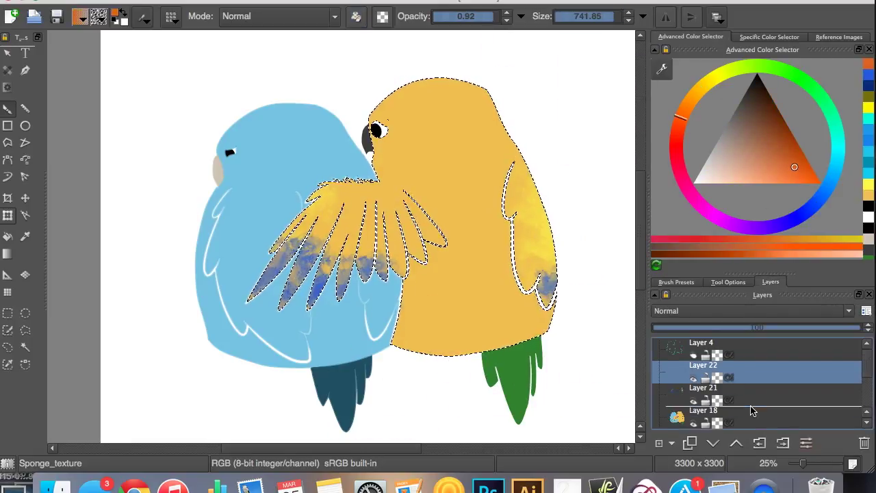
Paint orange sponge texture over the right bird's body on Layer 22 at 0.47 opacity and size 741.84, strongest near the base.
mouse_move(383, 321)
mouse_down()
mouse_move(362, 360)
mouse_move(421, 375)
mouse_up()
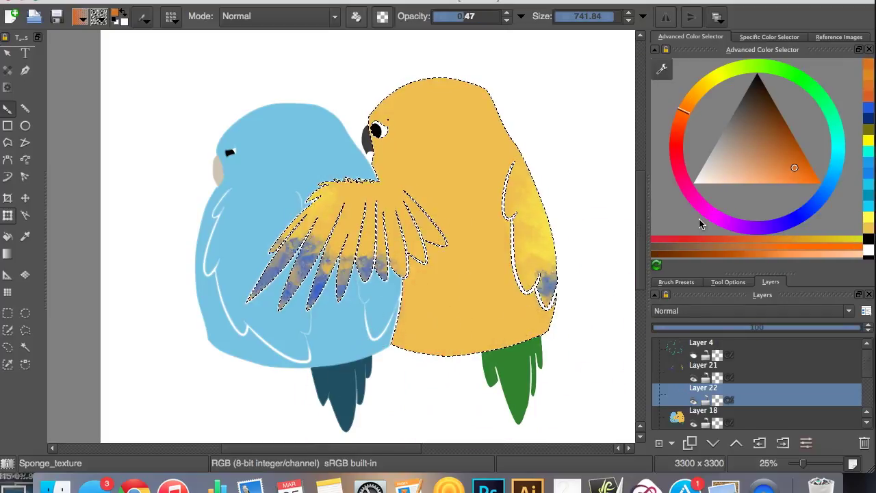
key(ctrl+Page_Up)
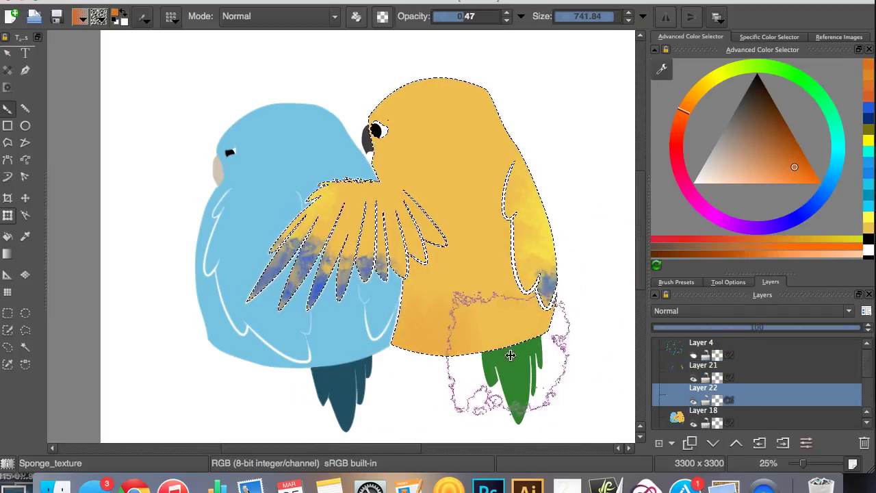
ctrl+click(418, 329)
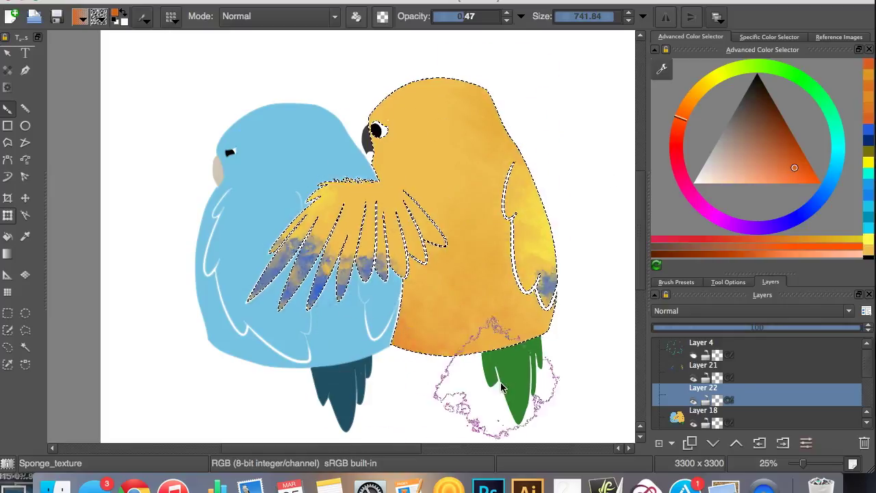
ctrl+click(472, 110)
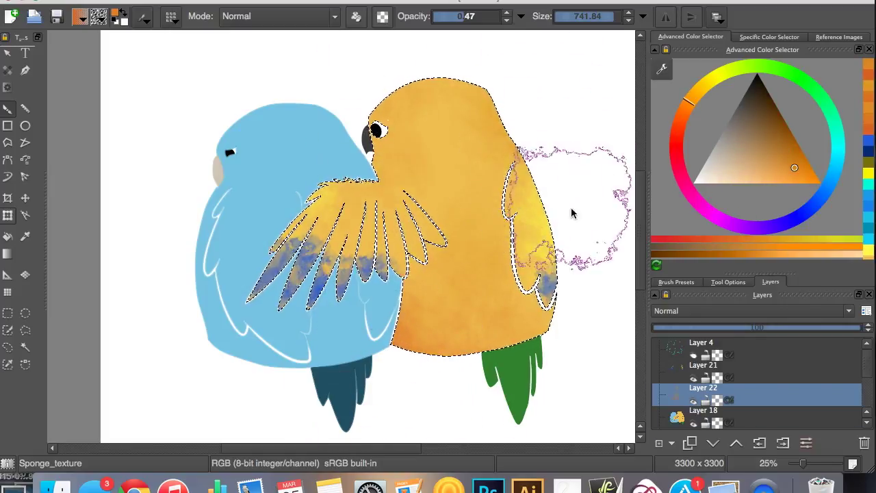
ctrl+click(551, 305)
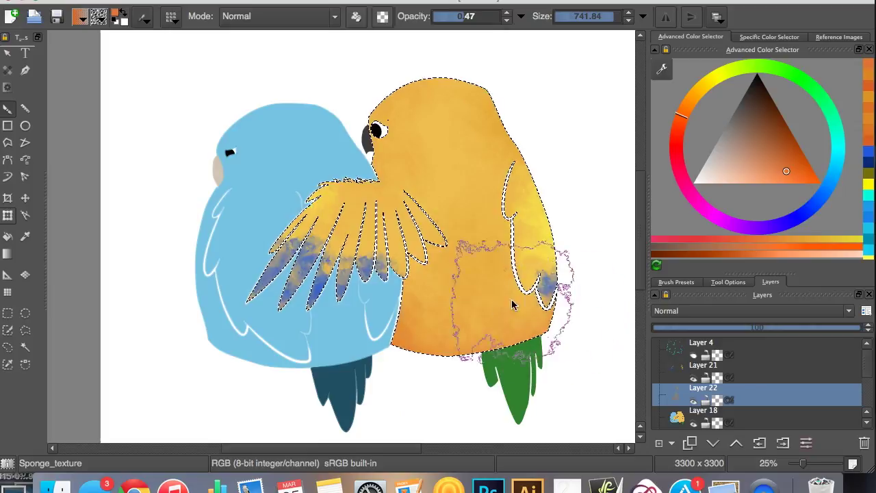
ctrl+click(472, 283)
drag(472, 297, 491, 296)
ctrl+click(510, 321)
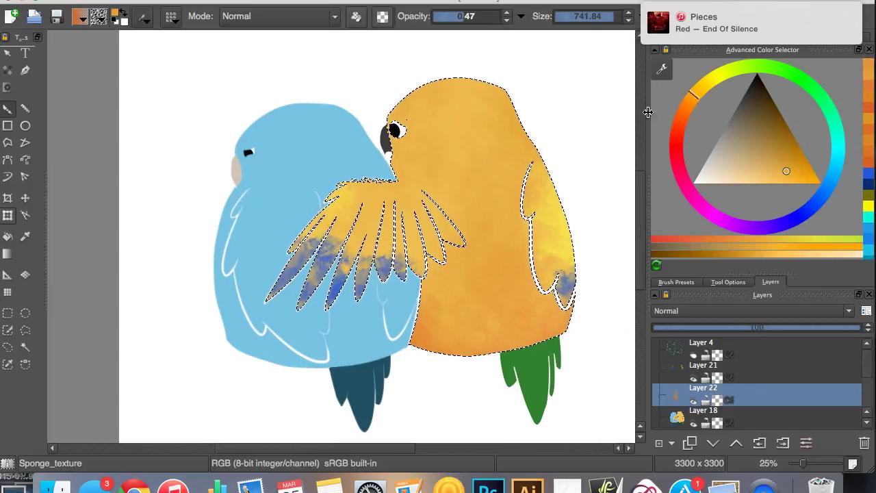
ctrl+click(479, 342)
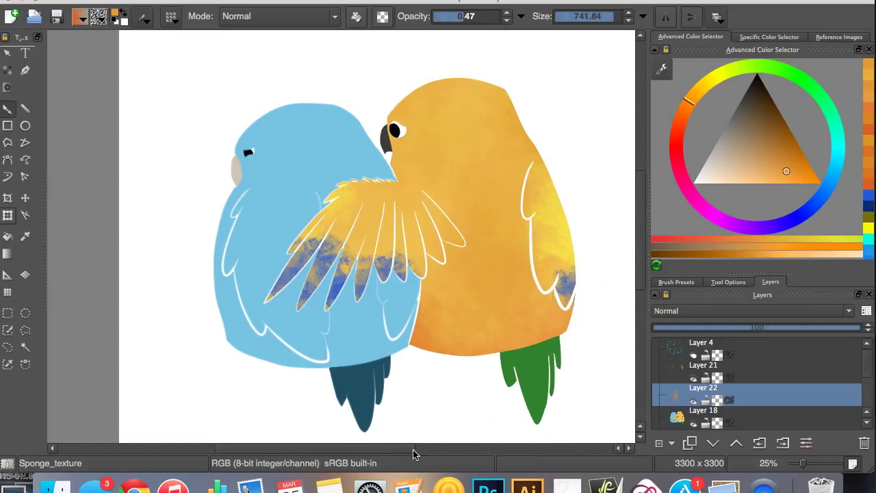
Add a new layer directly above Layer 18 and select the left bird's blue body areas.
scroll(250, 216, right, 1)
key(ctrl+r)
key(ctrl+Page_Down)
ctrl+click(295, 328)
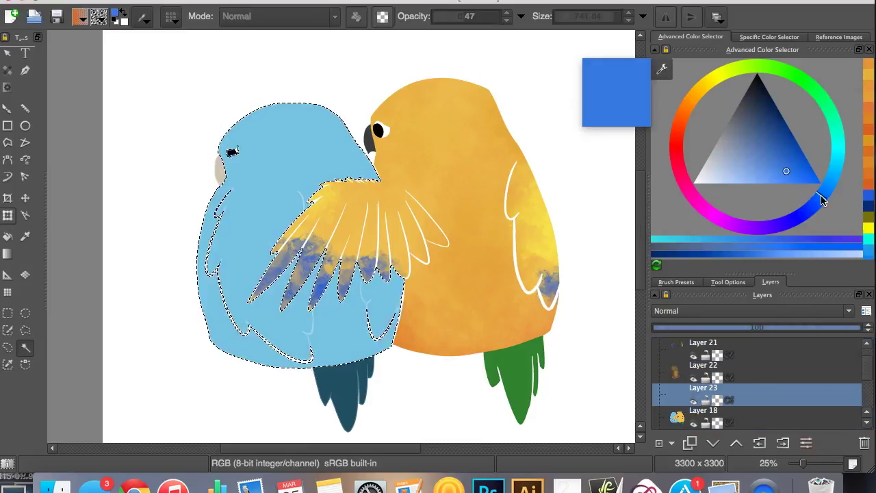
Try painting dark blue texture over the left bird's wing and lower body at different brush sizes and opacities.
key(b)
drag(301, 321, 288, 372)
scroll(288, 371, up, 2)
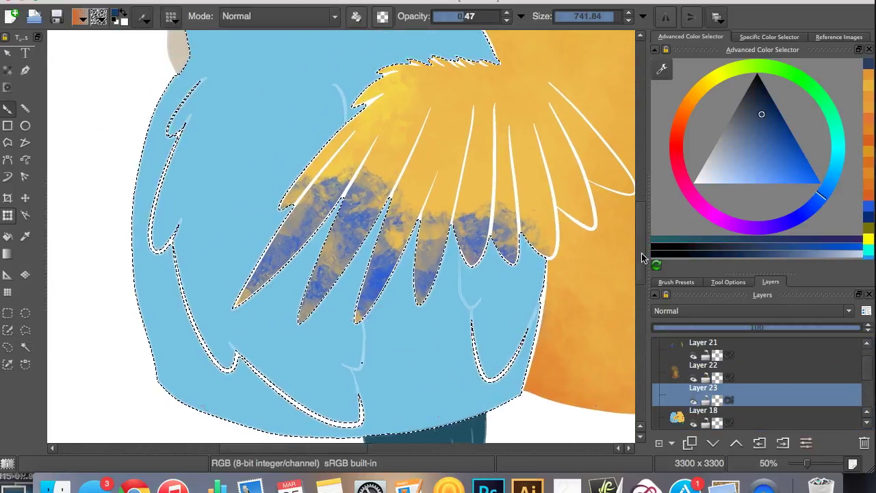
click(605, 19)
drag(288, 356, 192, 268)
scroll(192, 267, down, 2)
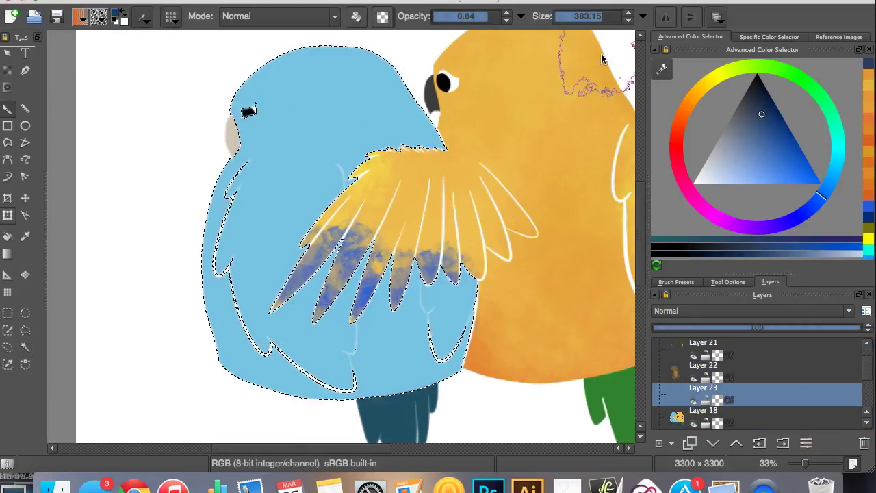
drag(226, 192, 287, 308)
drag(312, 369, 226, 352)
scroll(274, 287, down, 1)
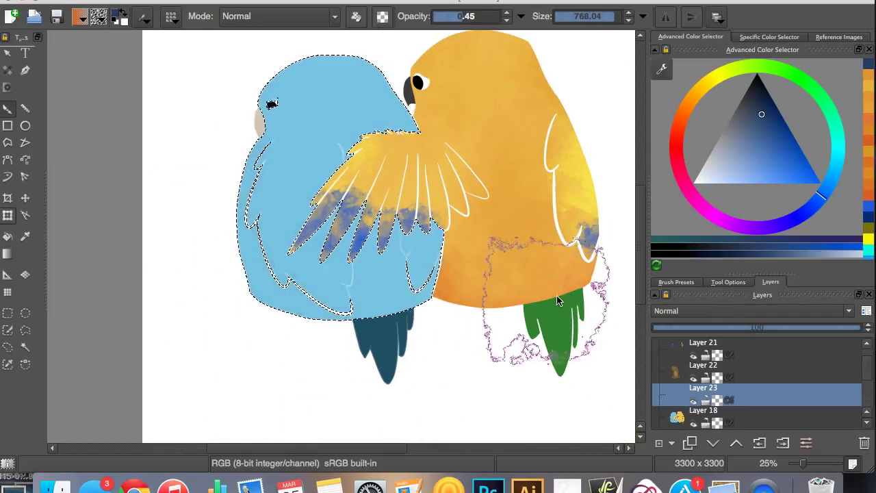
Paint light and dark blue sponge texture over the left bird's body on Layer 23 at 0.45 opacity and size 768.04.
ctrl+click(246, 205)
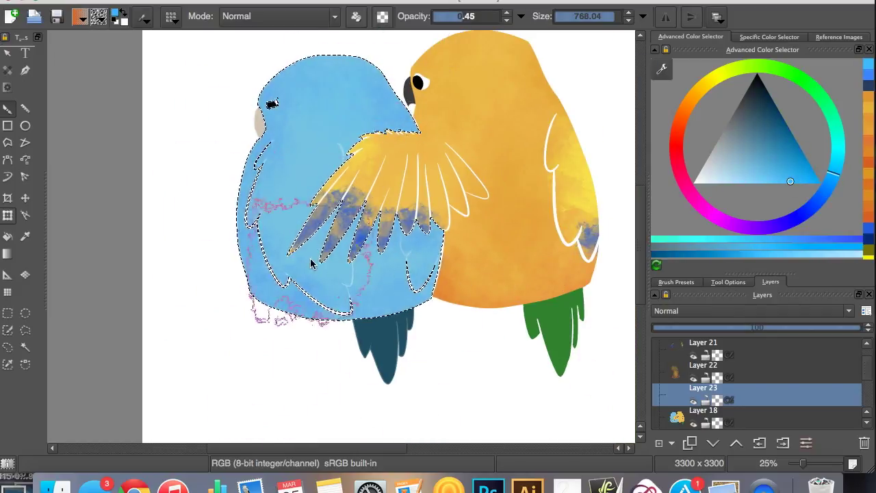
ctrl+click(293, 186)
ctrl+click(336, 289)
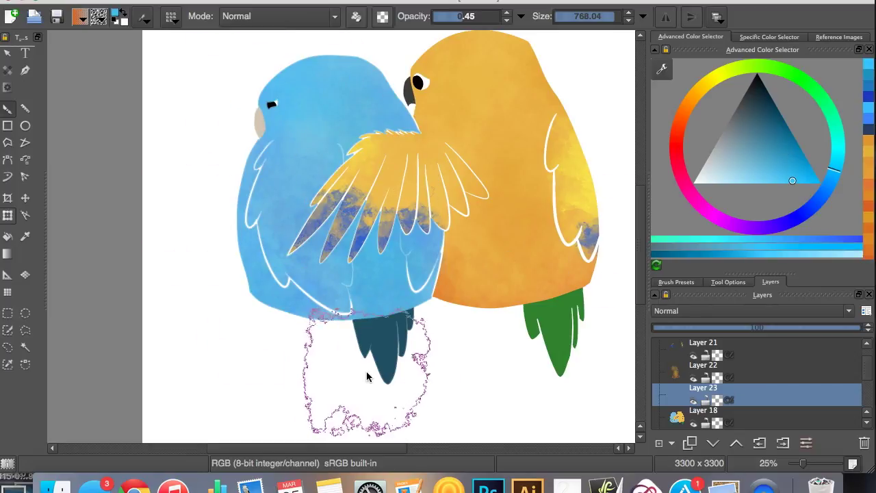
click(797, 144)
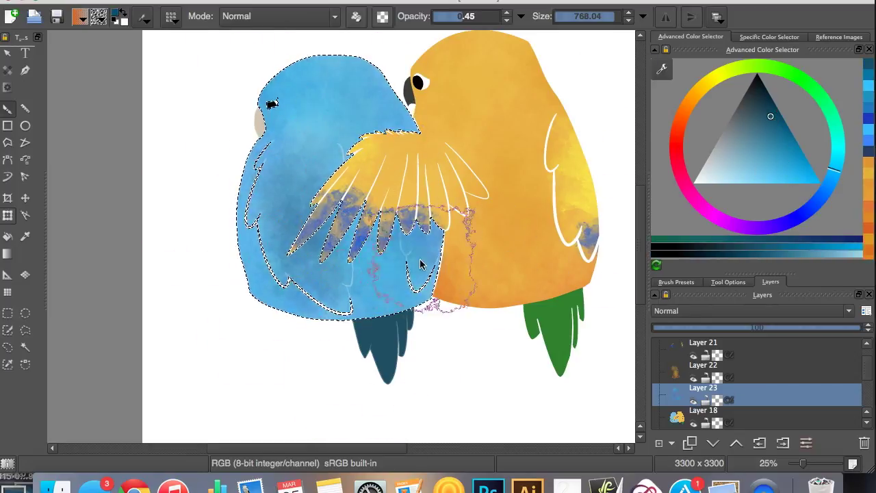
ctrl+click(240, 179)
scroll(645, 229, down, 3)
scroll(635, 254, up, 4)
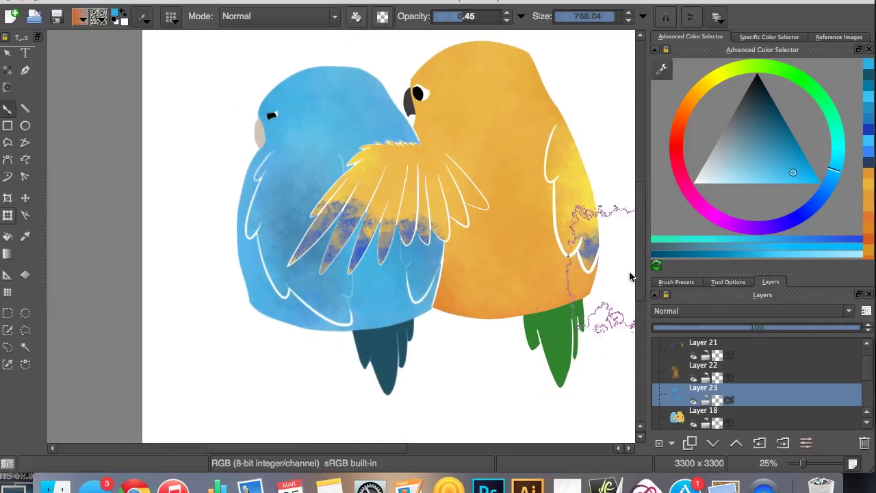
Select the left bird's tail and paint dark teal texture over it at 0.45 opacity and size 492.04.
drag(636, 254, 351, 452)
key(ctrl+shift+a)
click(255, 371)
scroll(269, 229, up, 2)
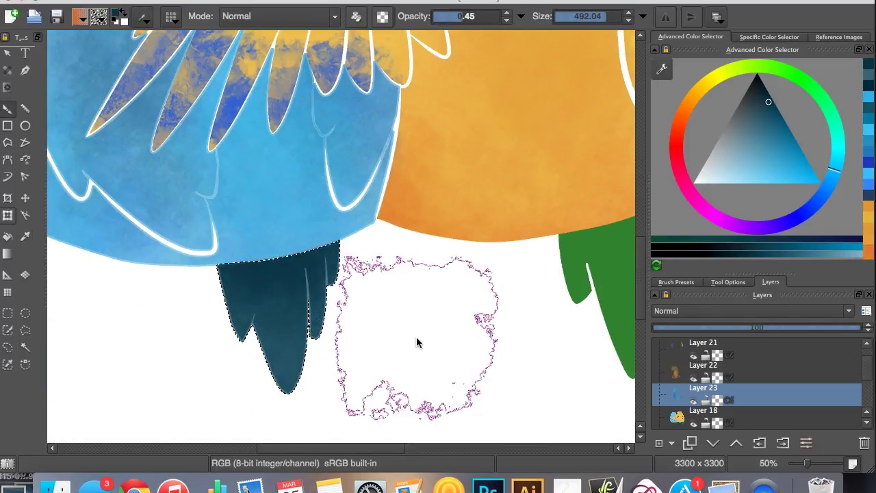
Select the right bird's tail and shade it with dark and lighter green texture at 0.45 opacity and size 492.04.
scroll(417, 348, down, 3)
scroll(409, 291, up, 3)
click(408, 292)
key(b)
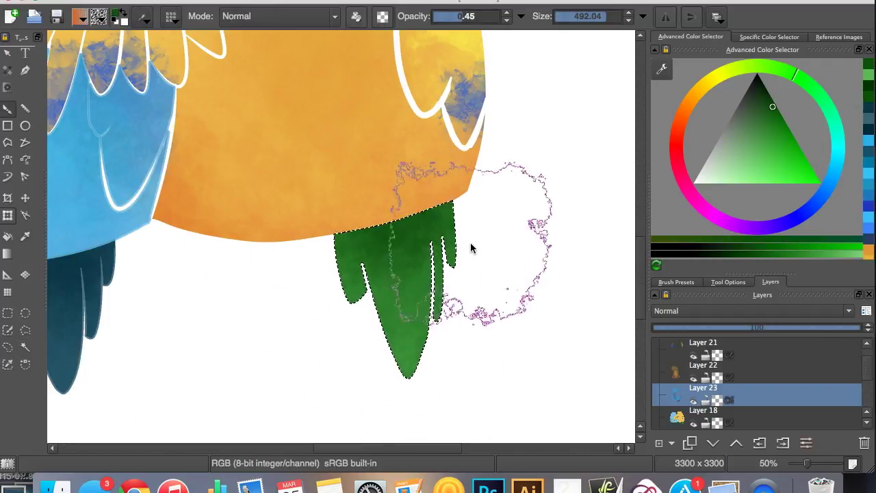
scroll(420, 264, up, 1)
click(768, 98)
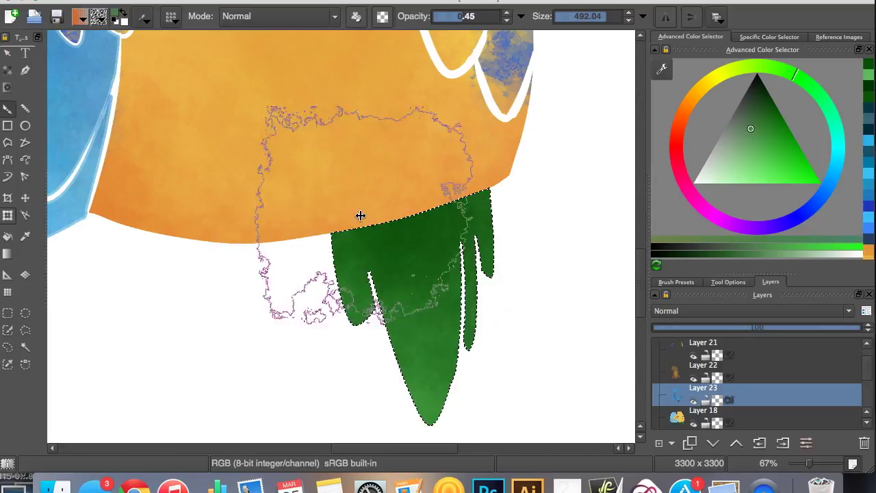
scroll(517, 157, down, 5)
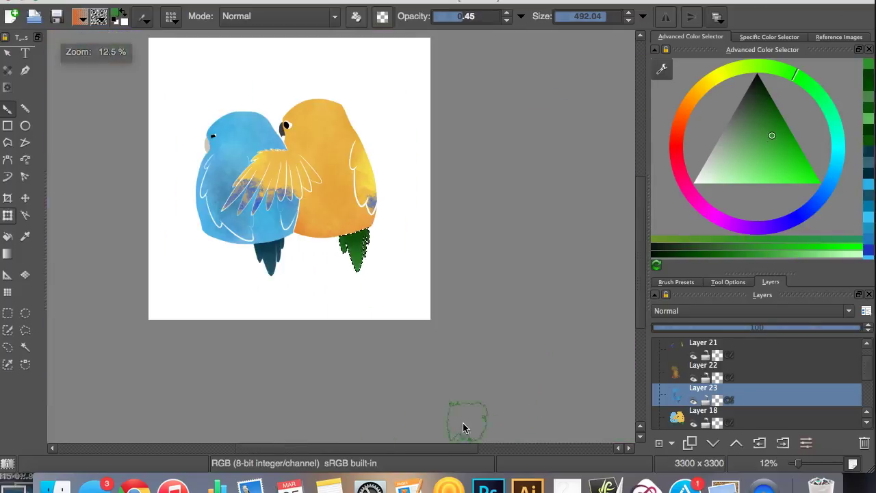
Set the blending mode of the line art on Layer 4 to Color Dodge.
scroll(495, 404, up, 3)
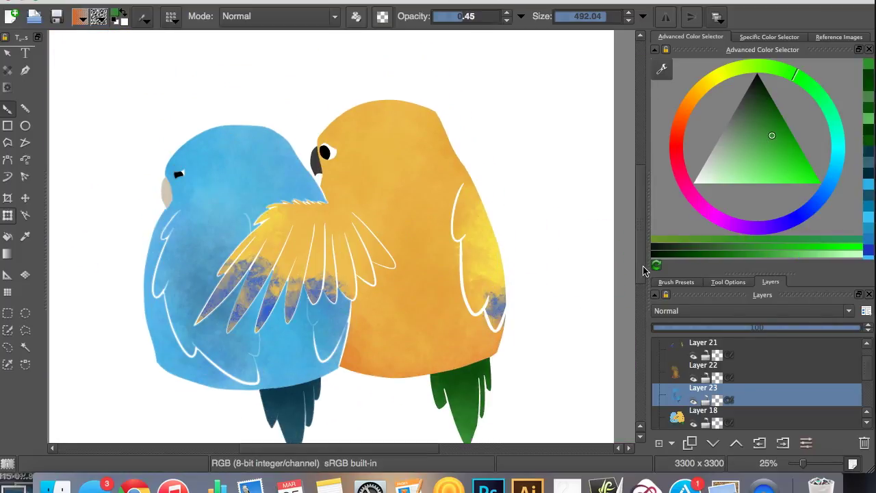
scroll(593, 287, down, 1)
scroll(798, 348, up, 1)
click(798, 349)
click(753, 311)
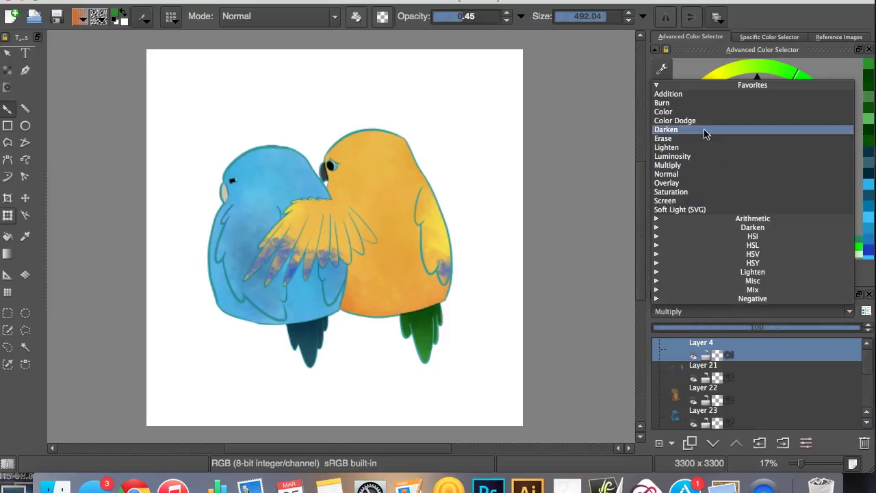
click(694, 123)
Erase parts of Layer 4's bright line art with the Fill_circle brush at full opacity, and hide the layer.
scroll(445, 384, up, 3)
key(e)
key(F6)
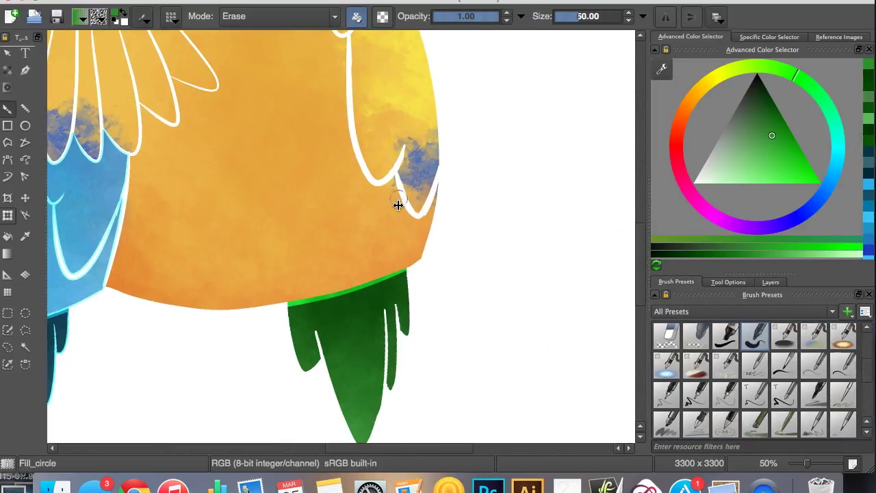
scroll(296, 335, left, 5)
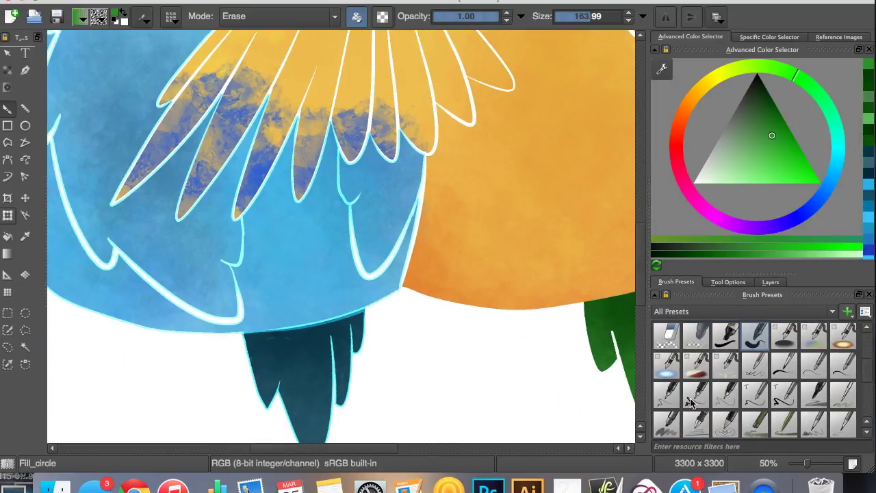
click(771, 281)
key(minus)
key(minus)
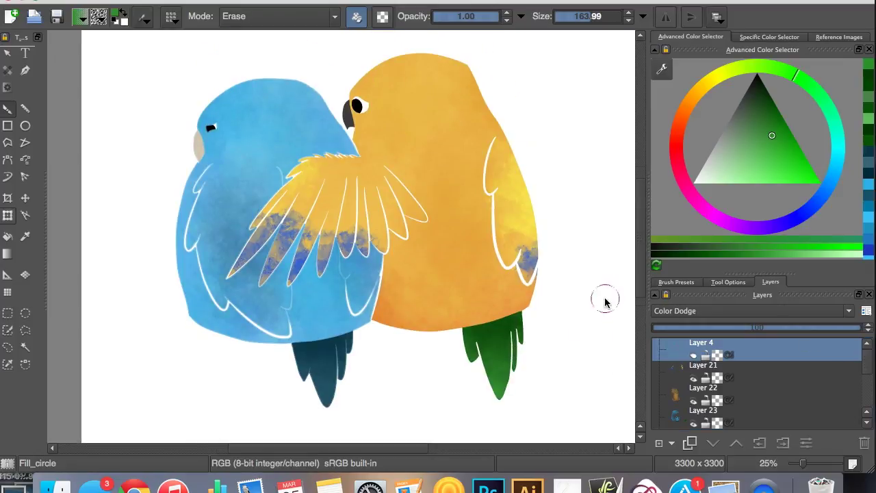
key(minus)
Sign the painting below the left bird with a thin black brush of size 3.20 on a new layer, and save the file.
key(e)
scroll(442, 382, down, 3)
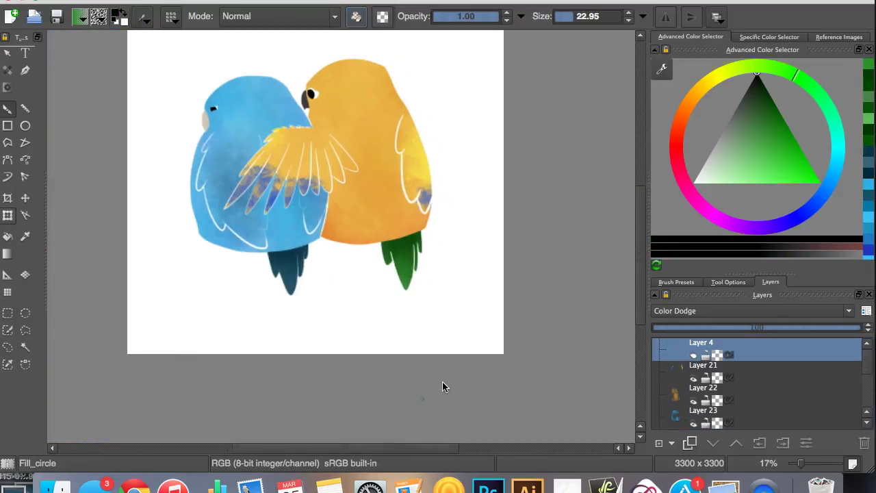
scroll(504, 269, up, 5)
key(Insert)
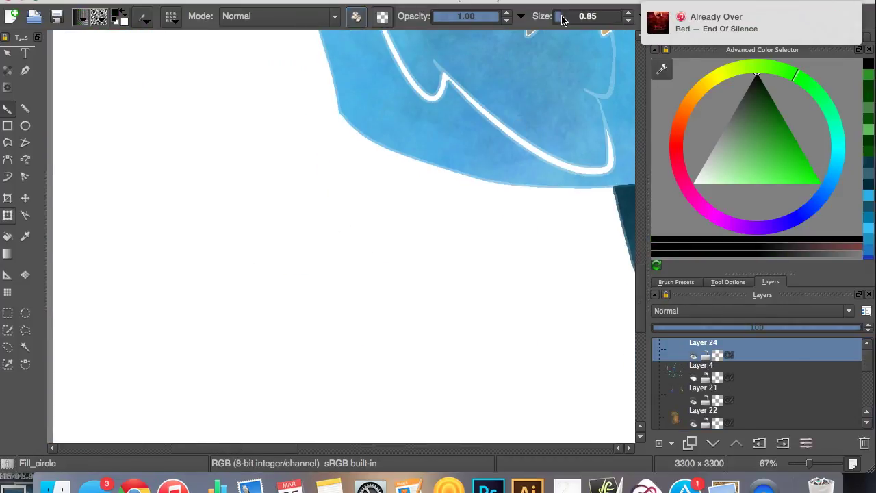
drag(301, 300, 375, 280)
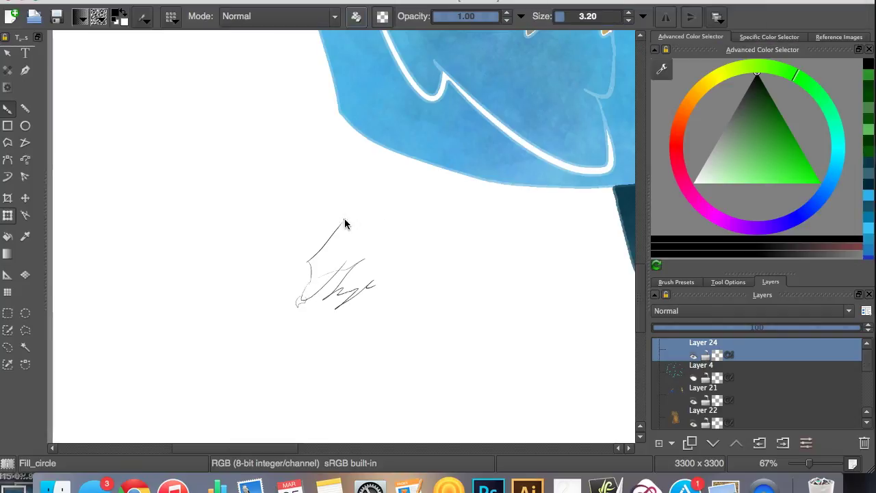
key(2)
key(super+s)
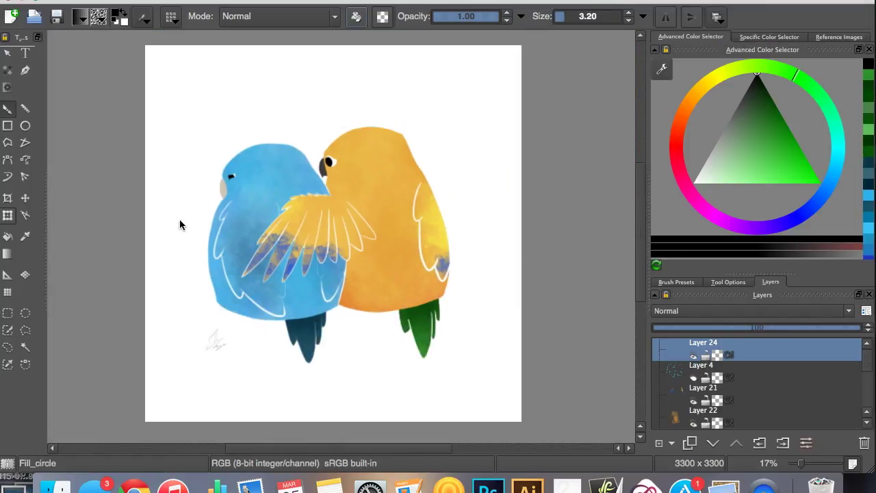